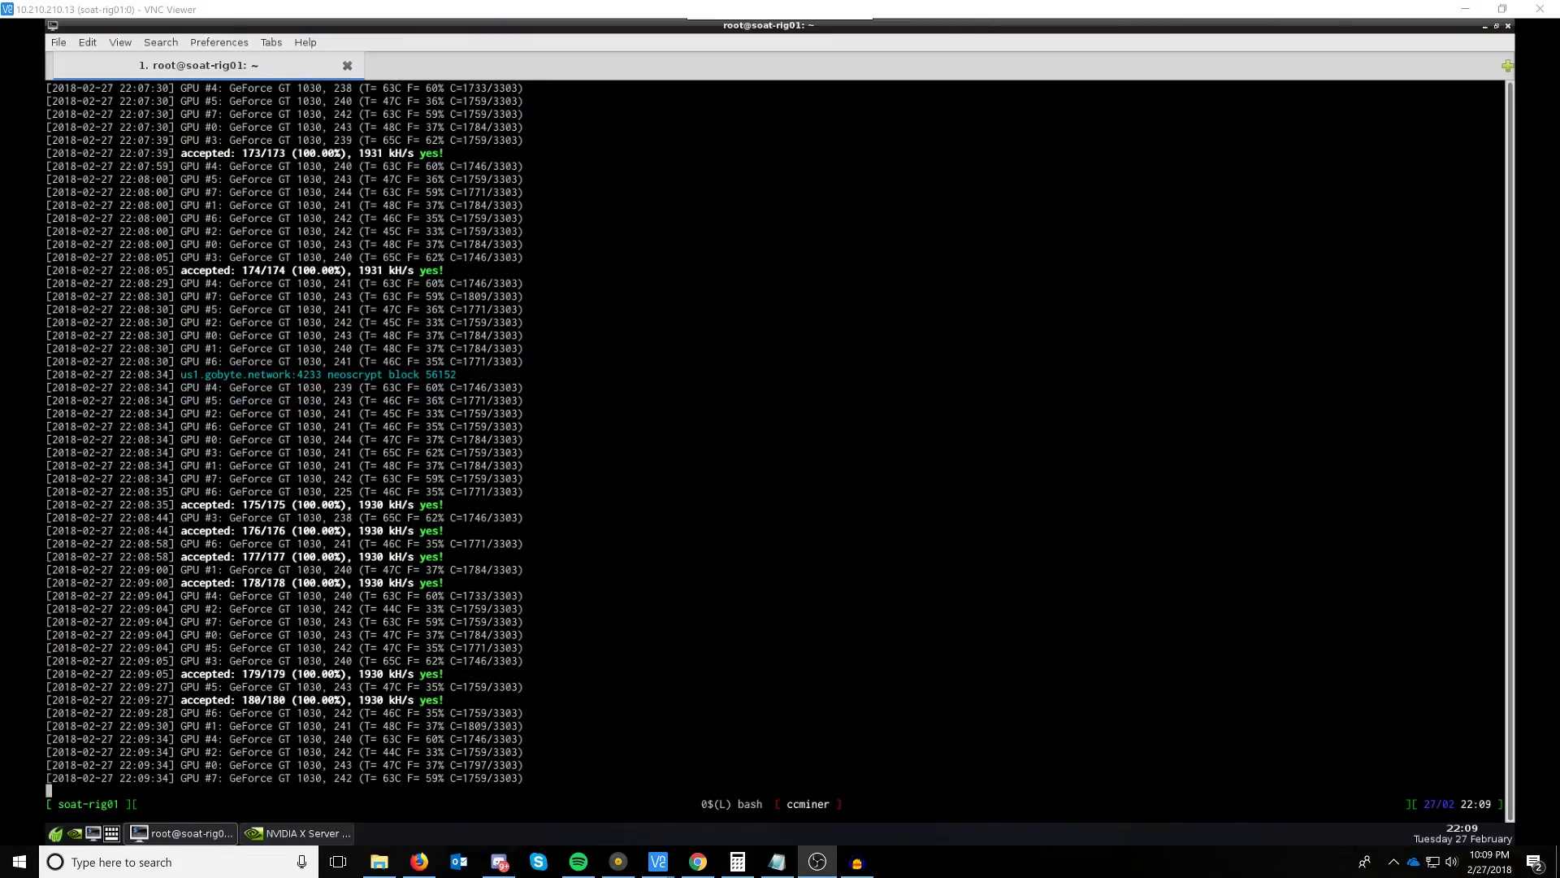
Leave Amazon's GT 1030 results for the Hive OS wallets page listing BTCZ and GoByte
left_click(420, 861)
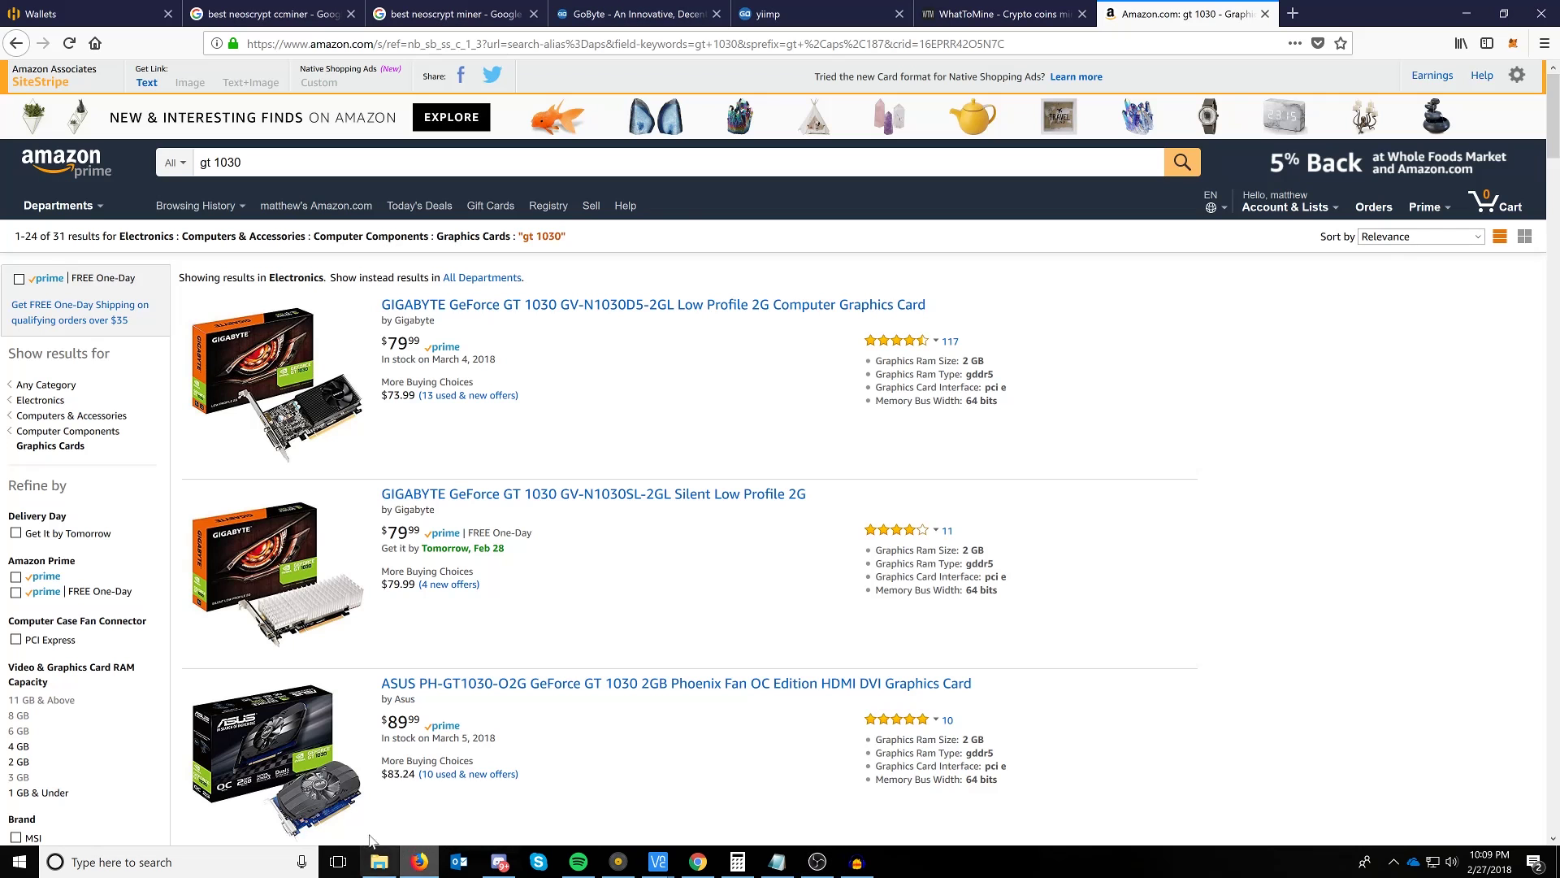
left_click(82, 14)
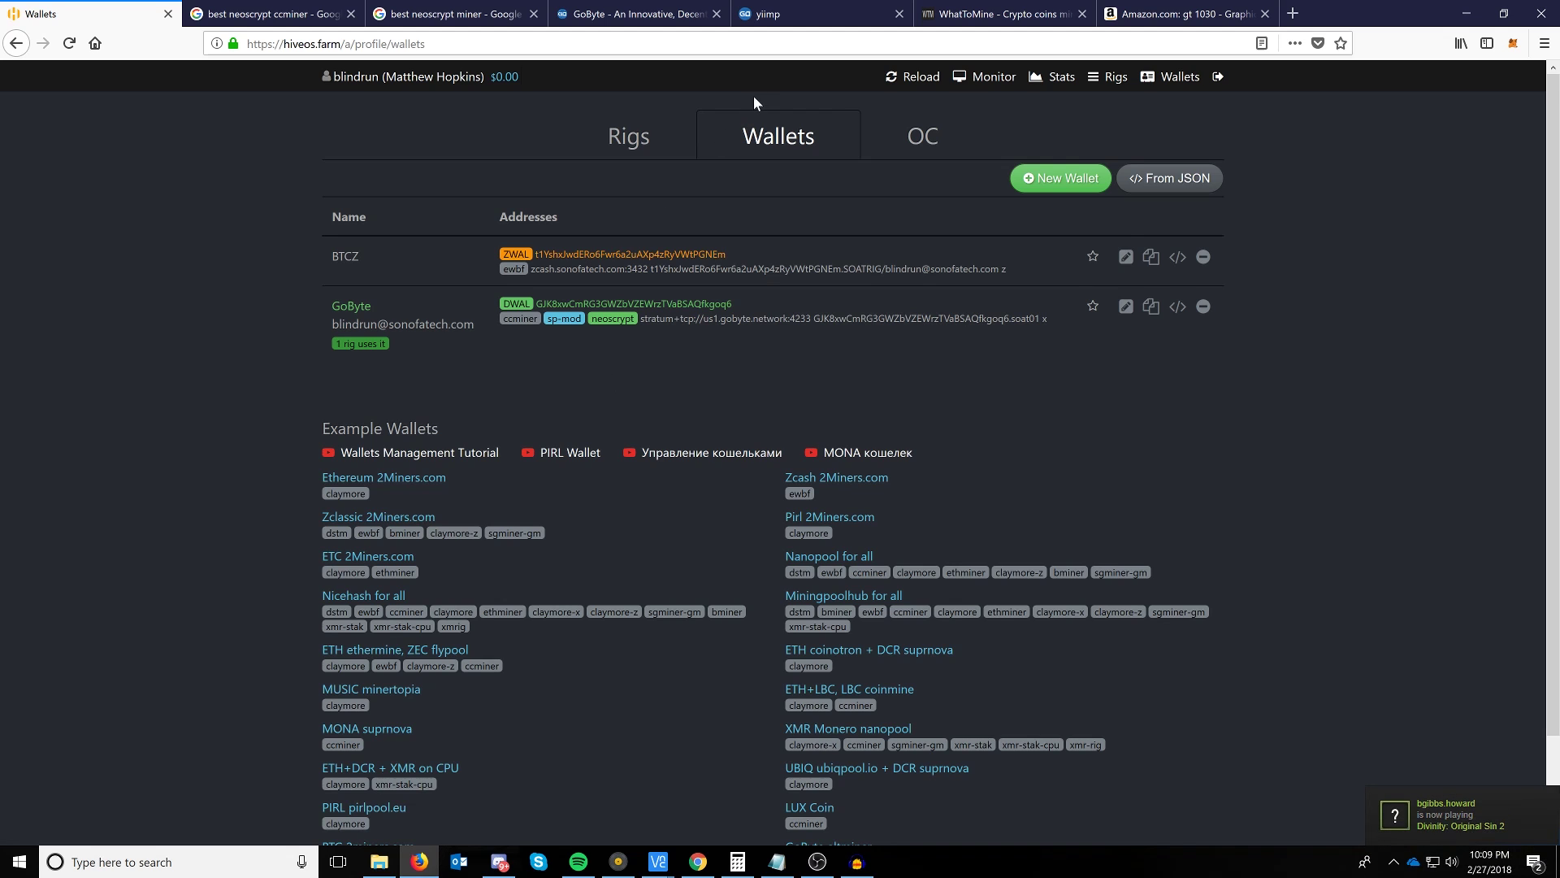
Glance at the GoByte coin website, then open the GoByte wallet's edit form in Hive OS
left_click(646, 20)
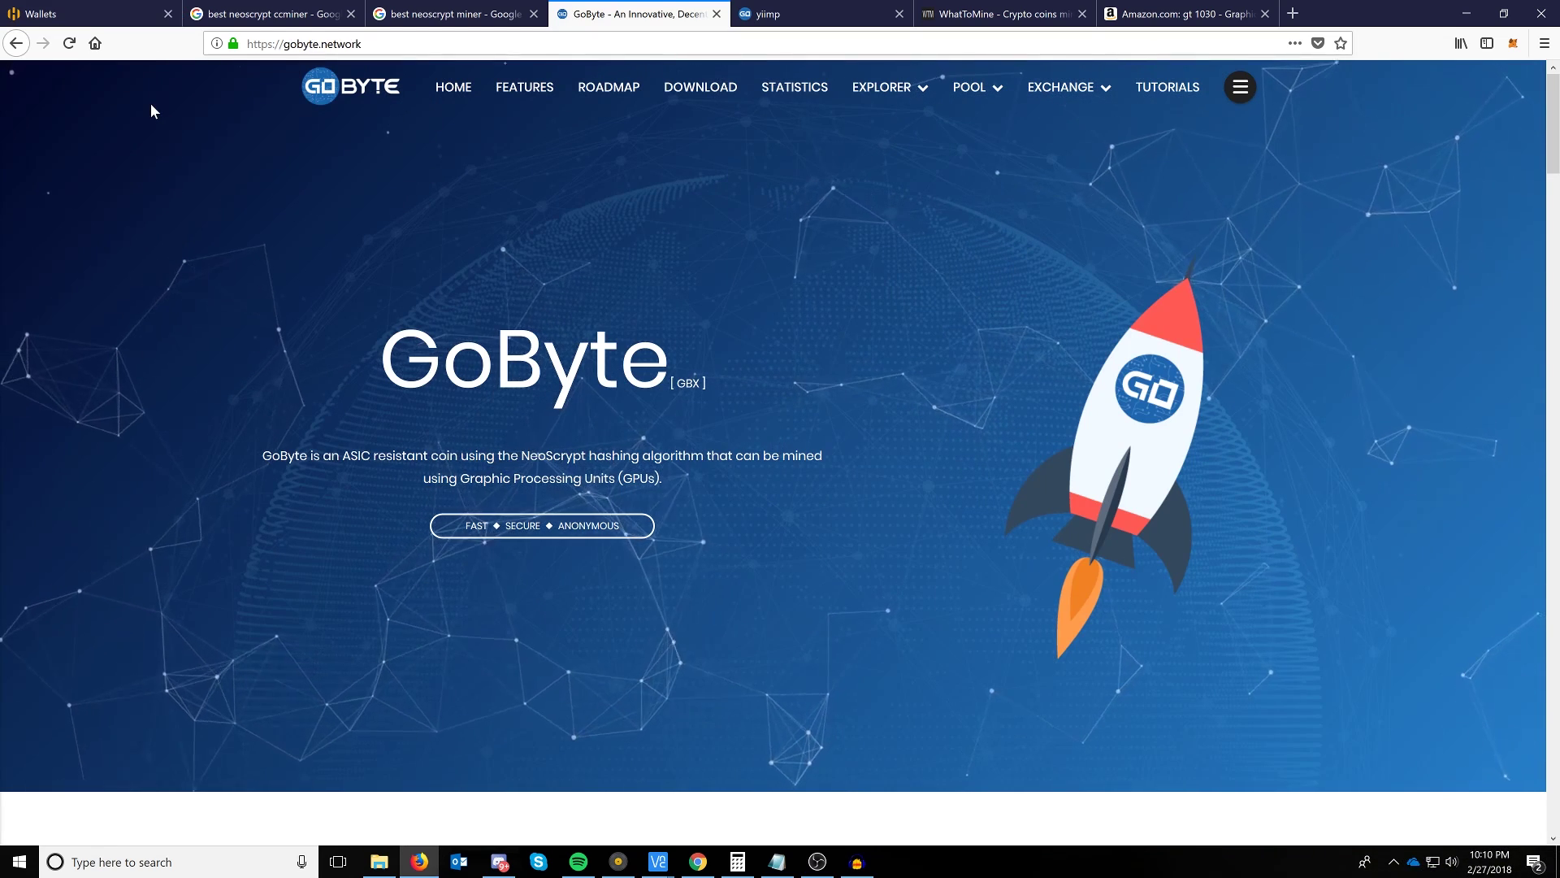
left_click(90, 14)
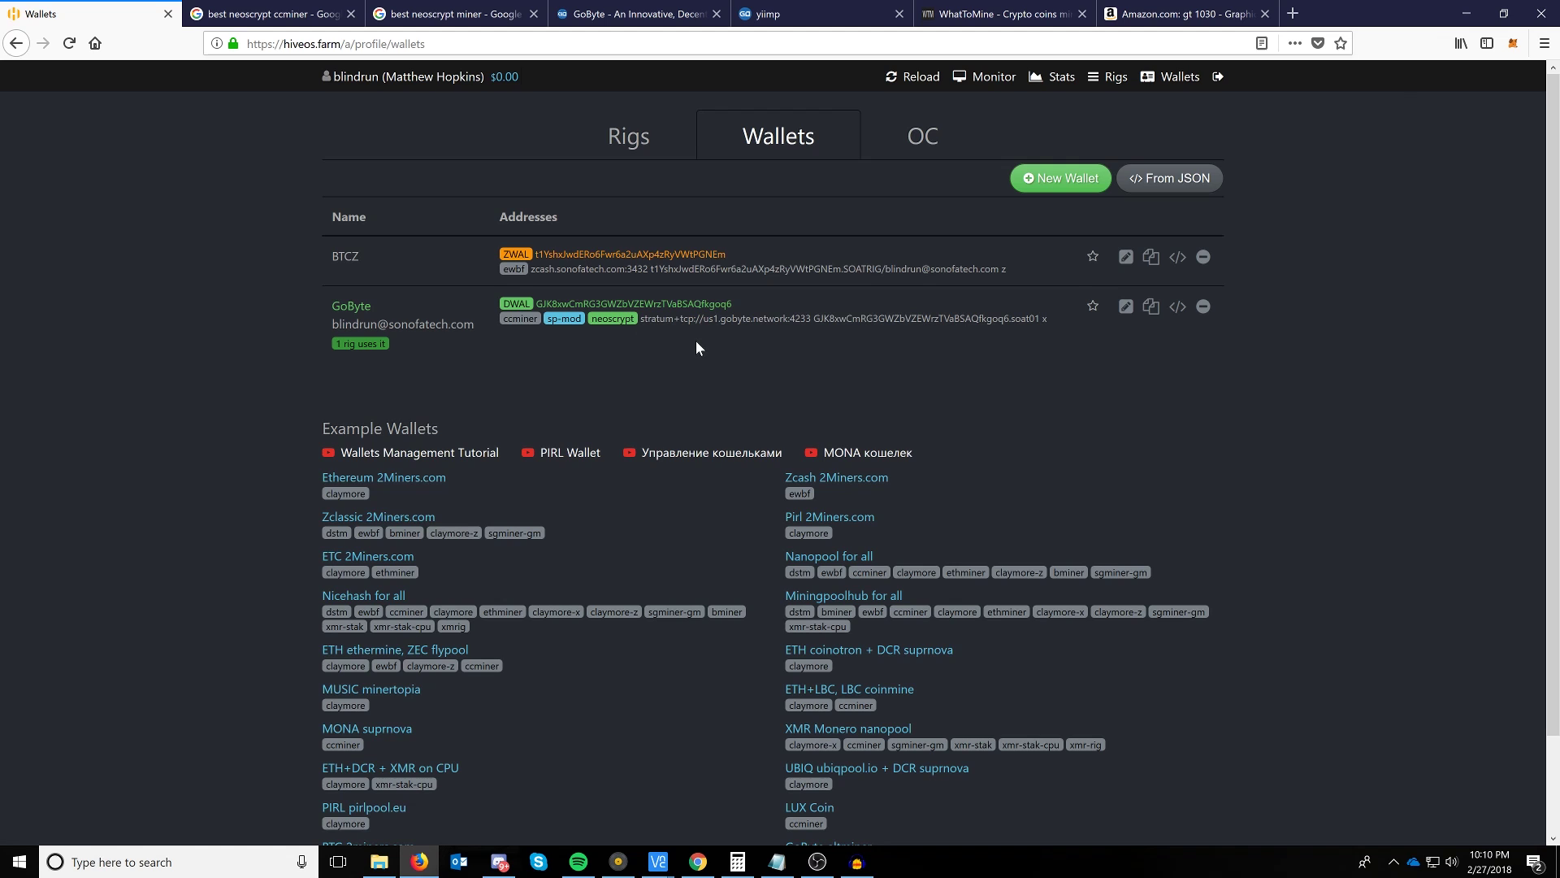
left_click(1126, 307)
scroll(598, 380, "down", 3)
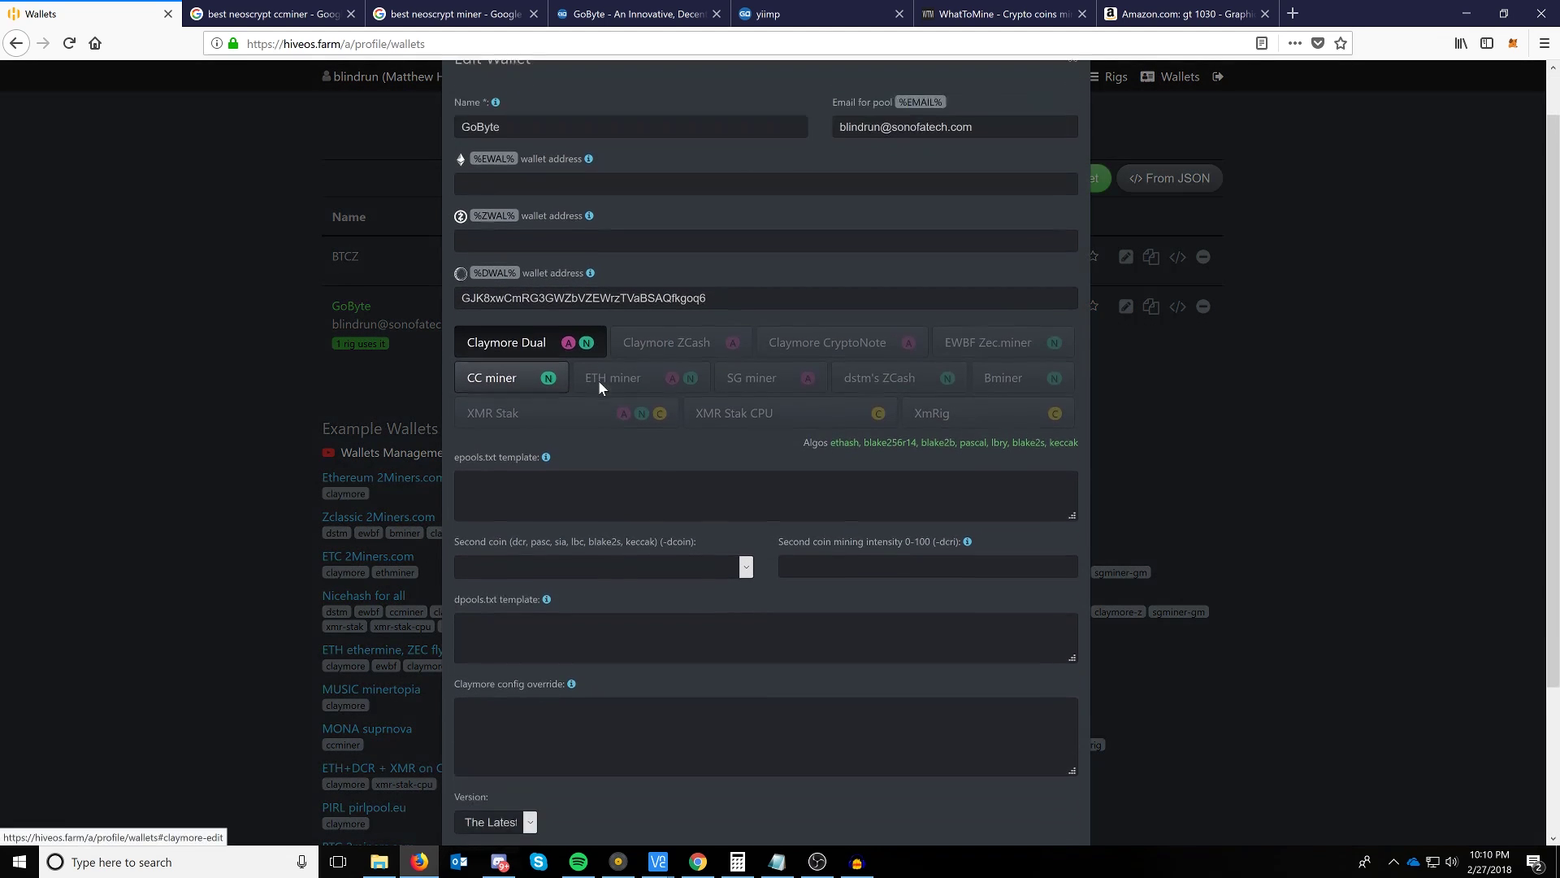
scroll(577, 354, "up", 3)
scroll(577, 353, "up", 1)
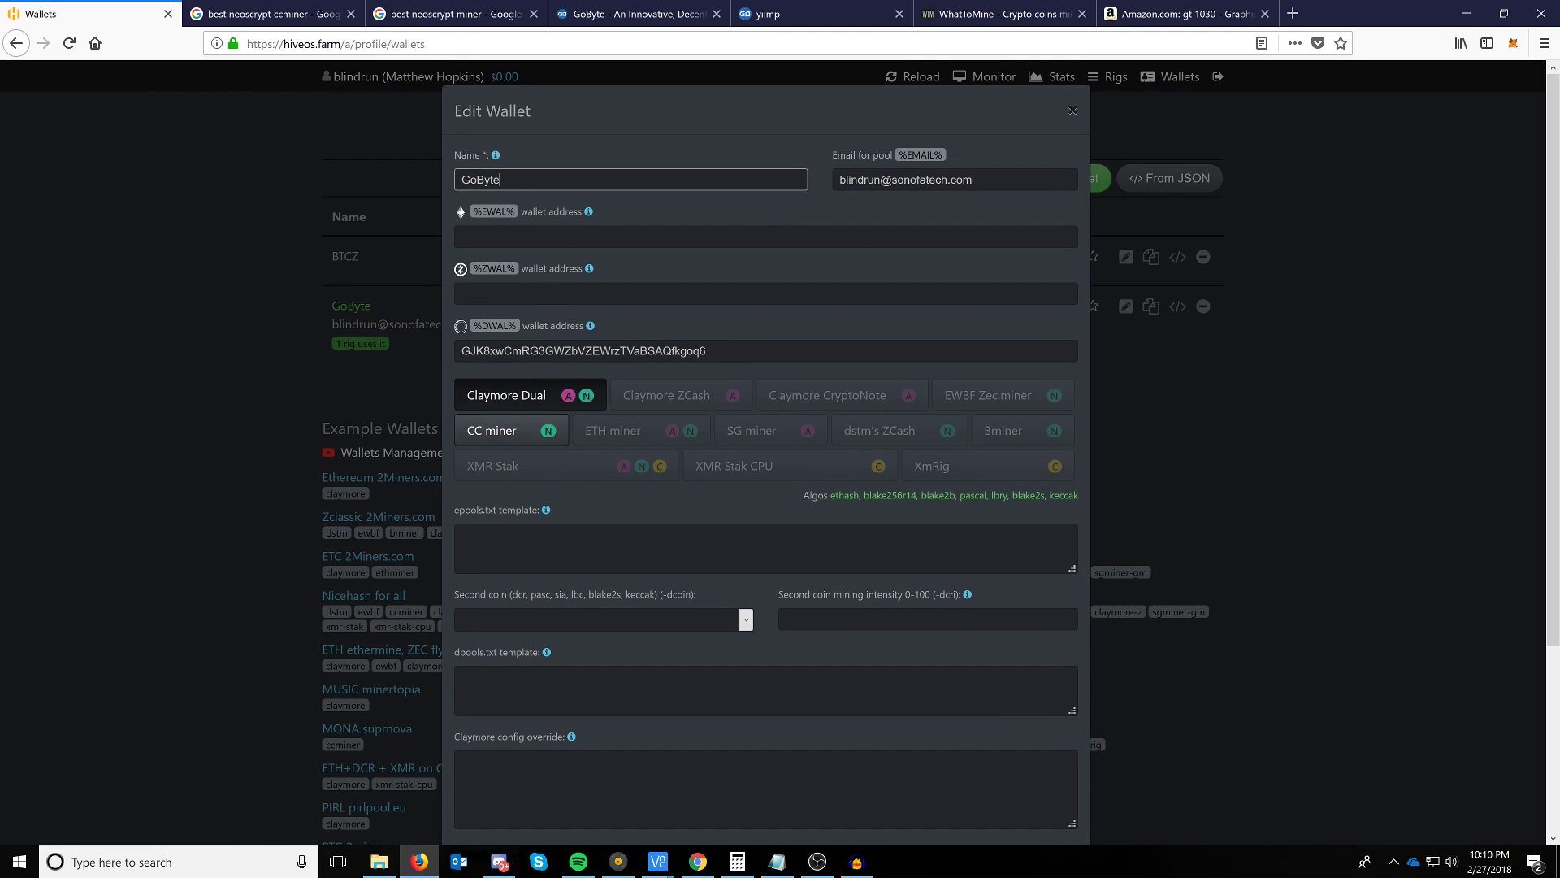
double_click(484, 180)
left_click(636, 190)
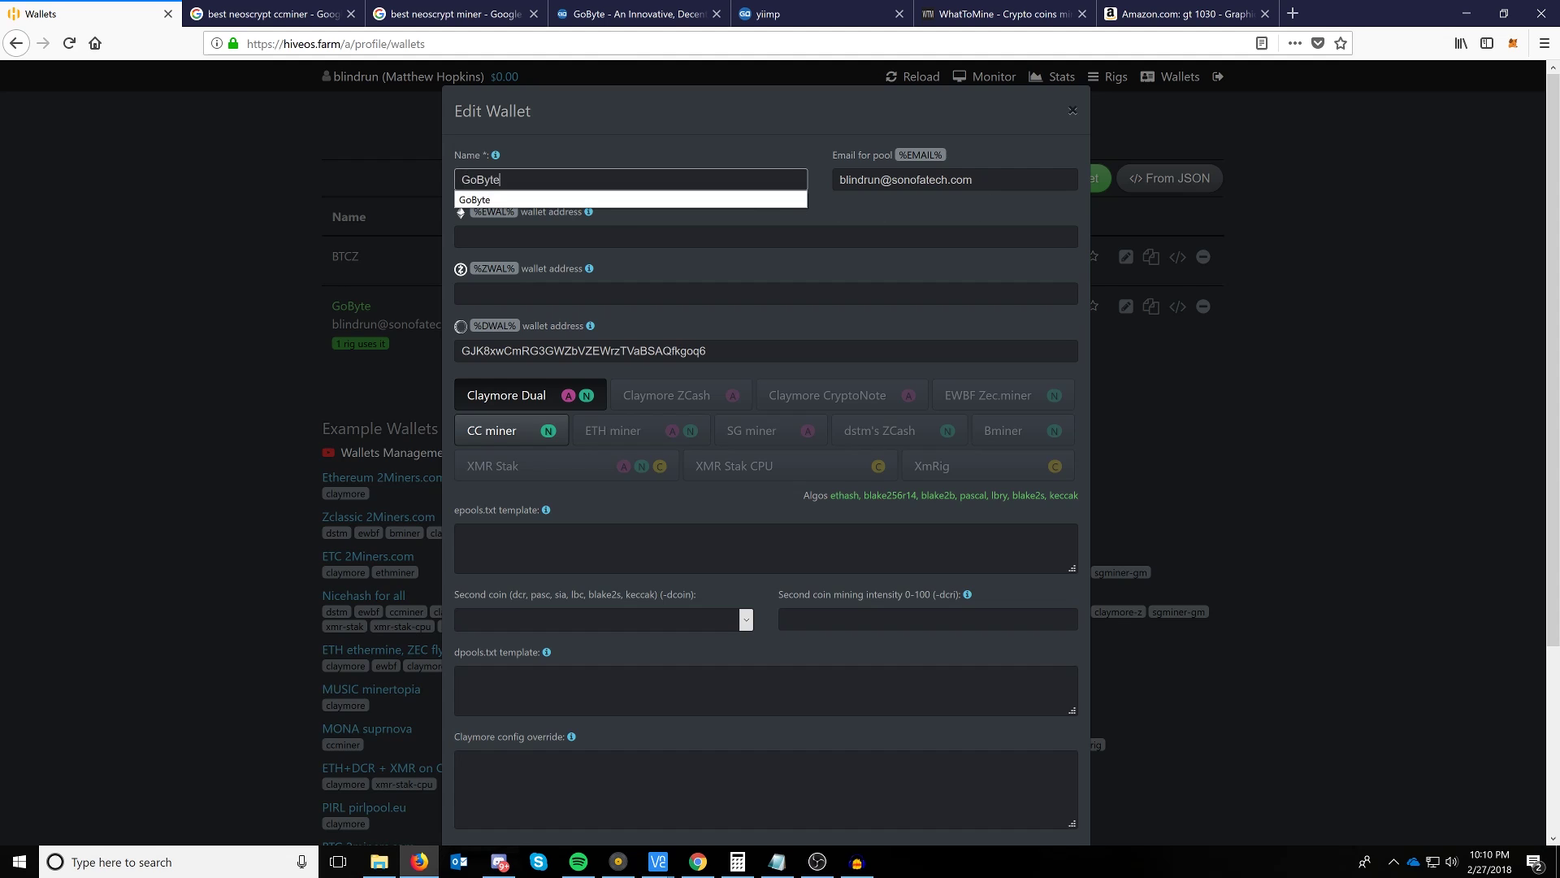
left_click(1024, 180)
left_click(777, 205)
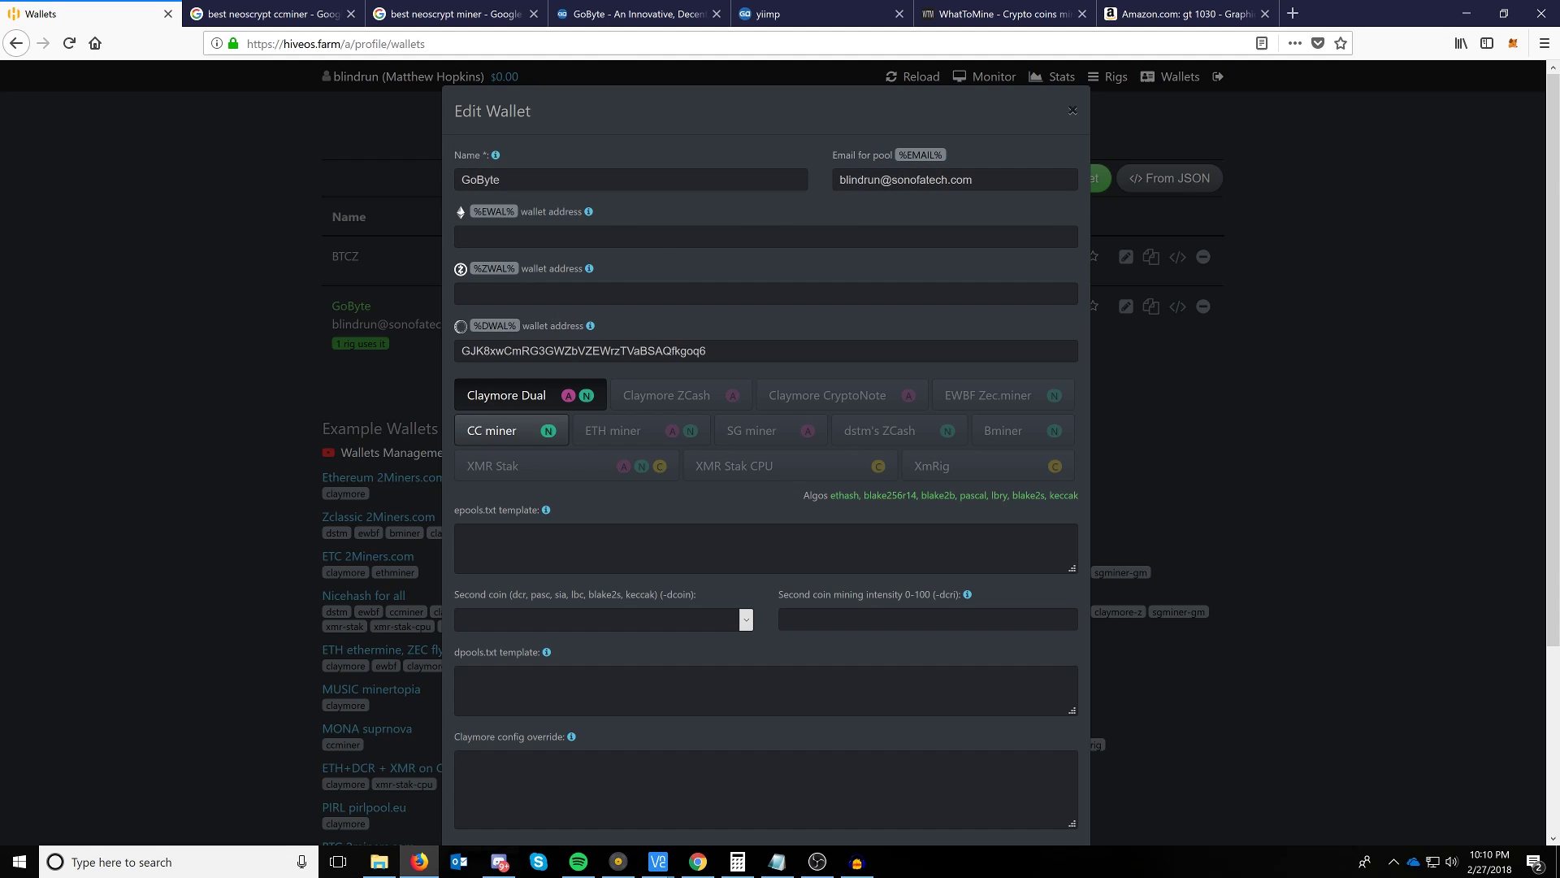
left_click_drag(707, 350, 458, 350)
left_click(506, 333)
left_click(602, 22)
scroll(689, 512, "down", 8)
scroll(886, 226, "up", 4)
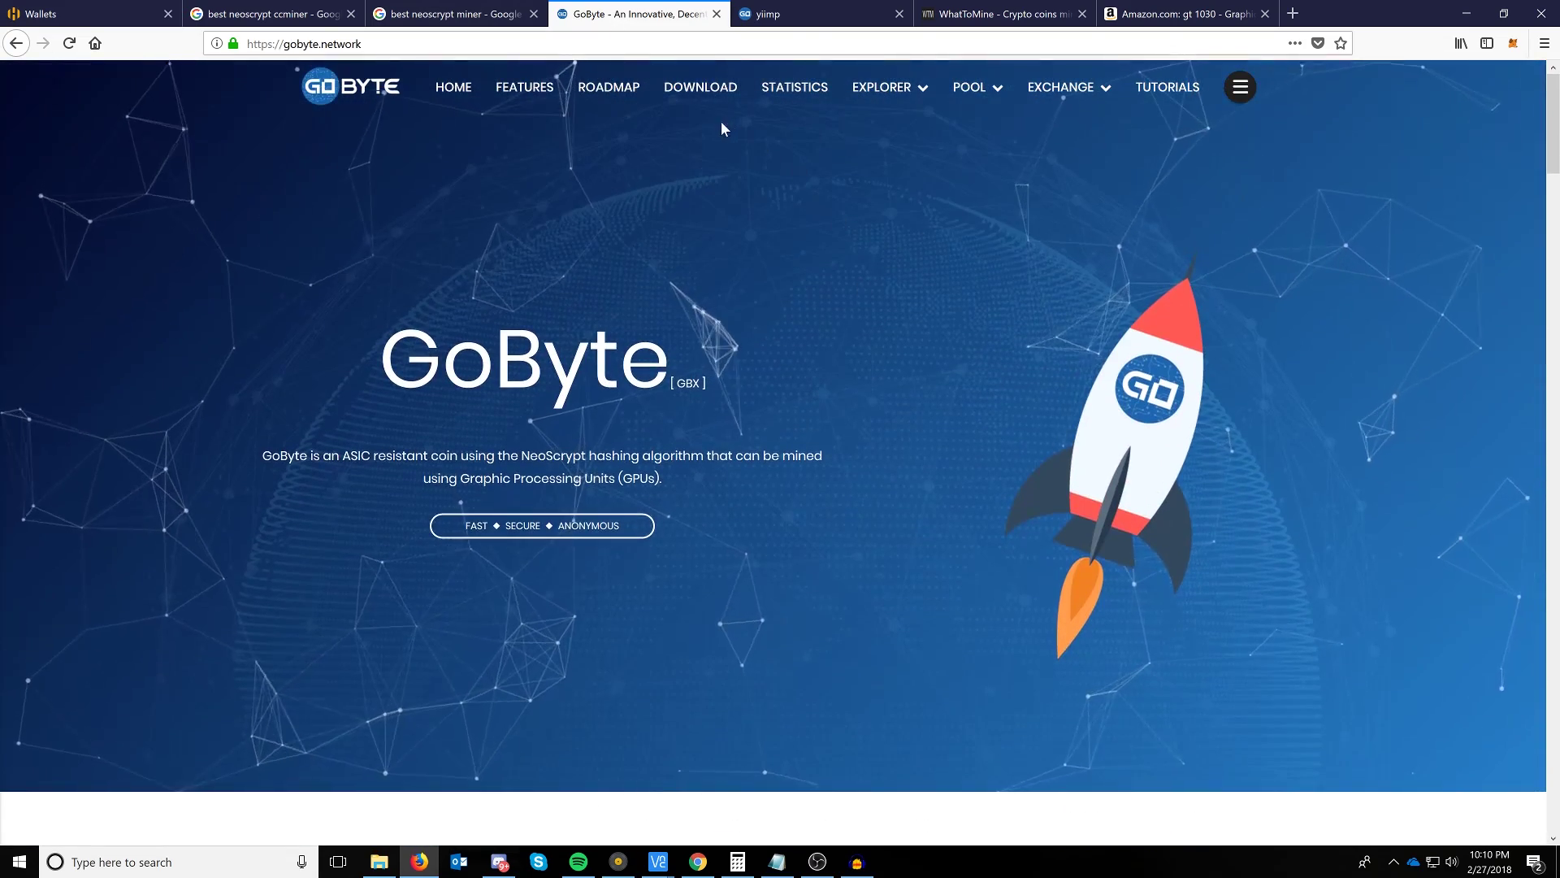
left_click(695, 89)
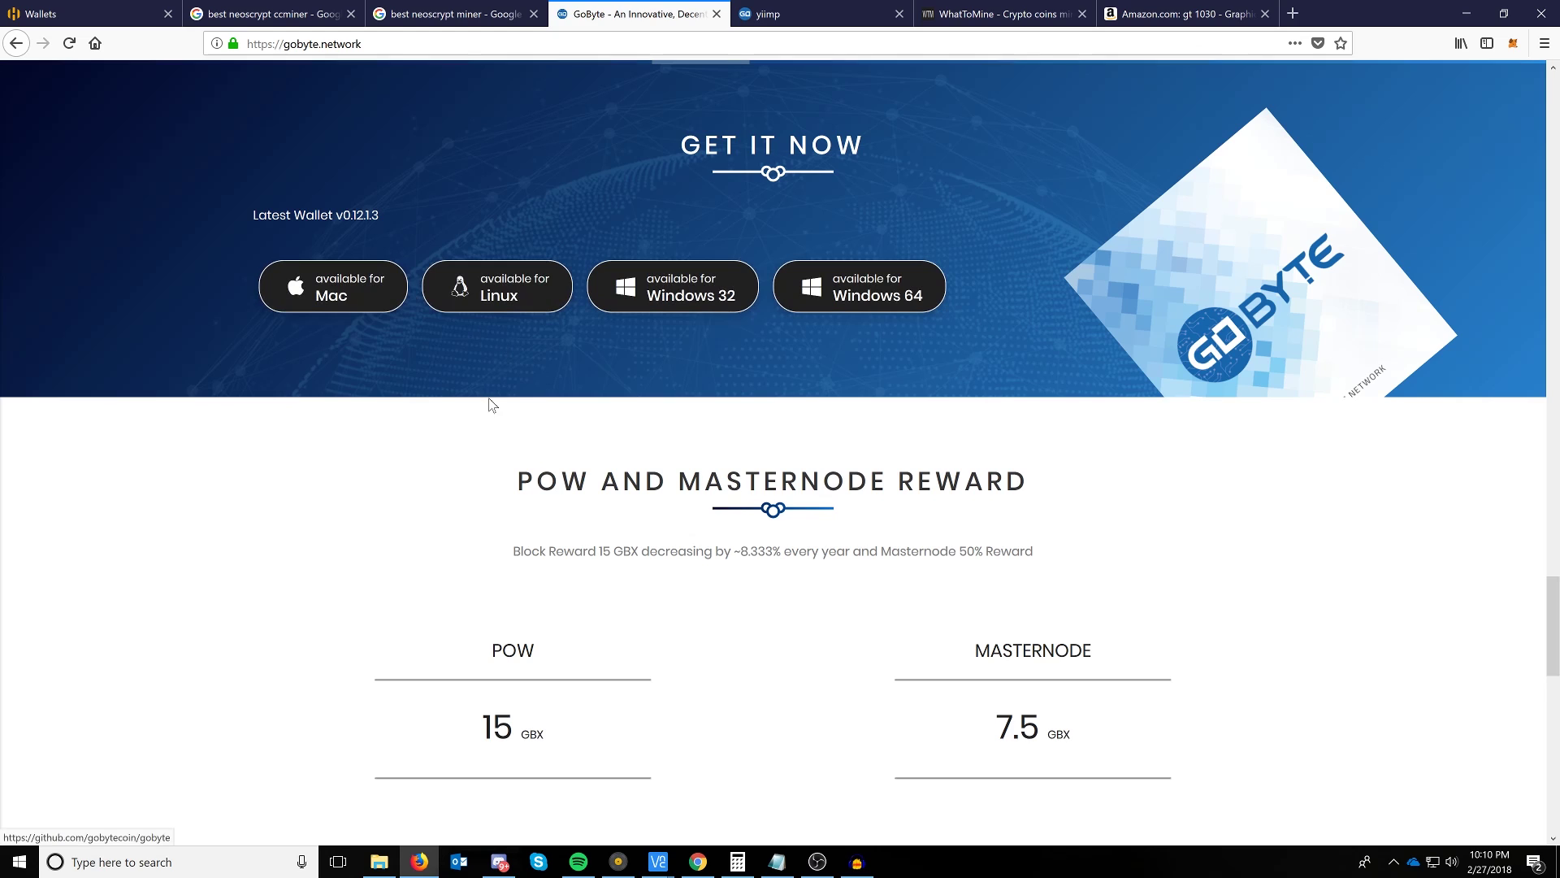
left_click(58, 15)
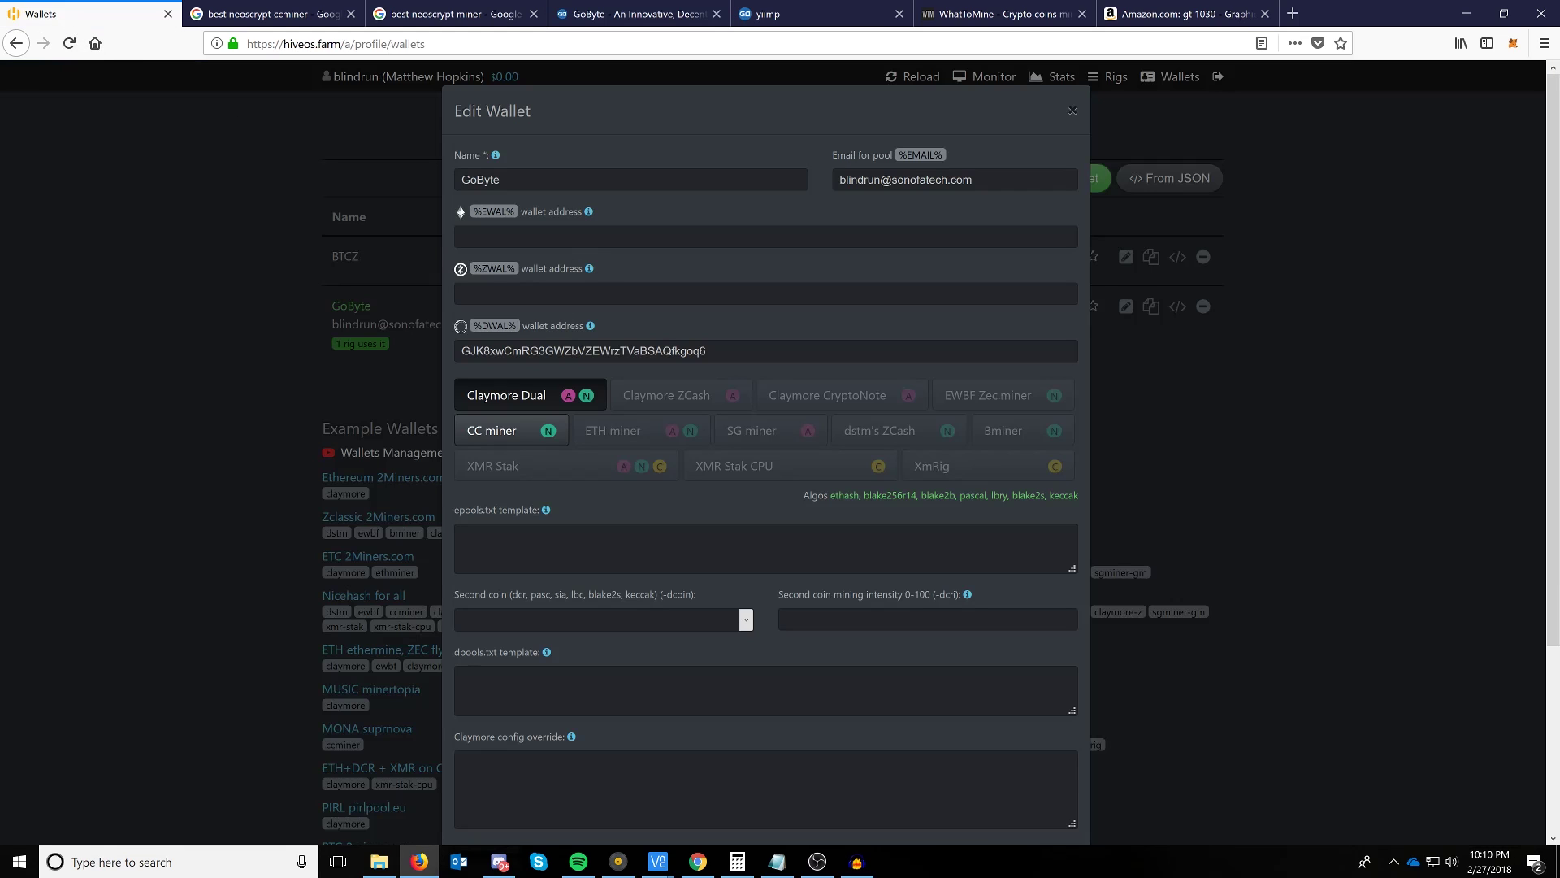
triple_click(584, 350)
left_click(717, 312)
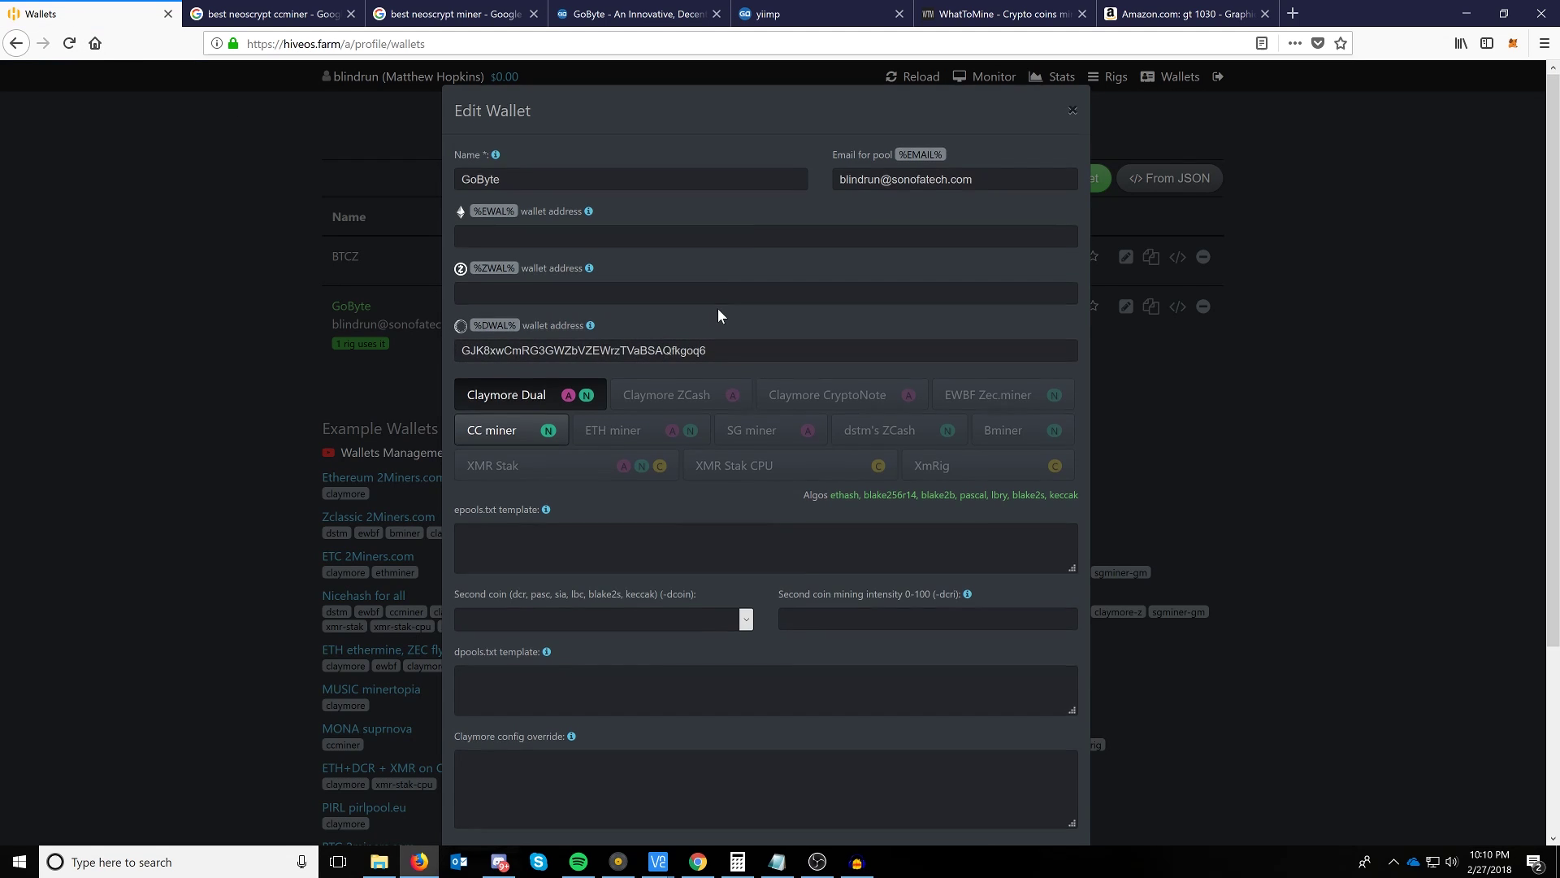
scroll(717, 312, "down", 3)
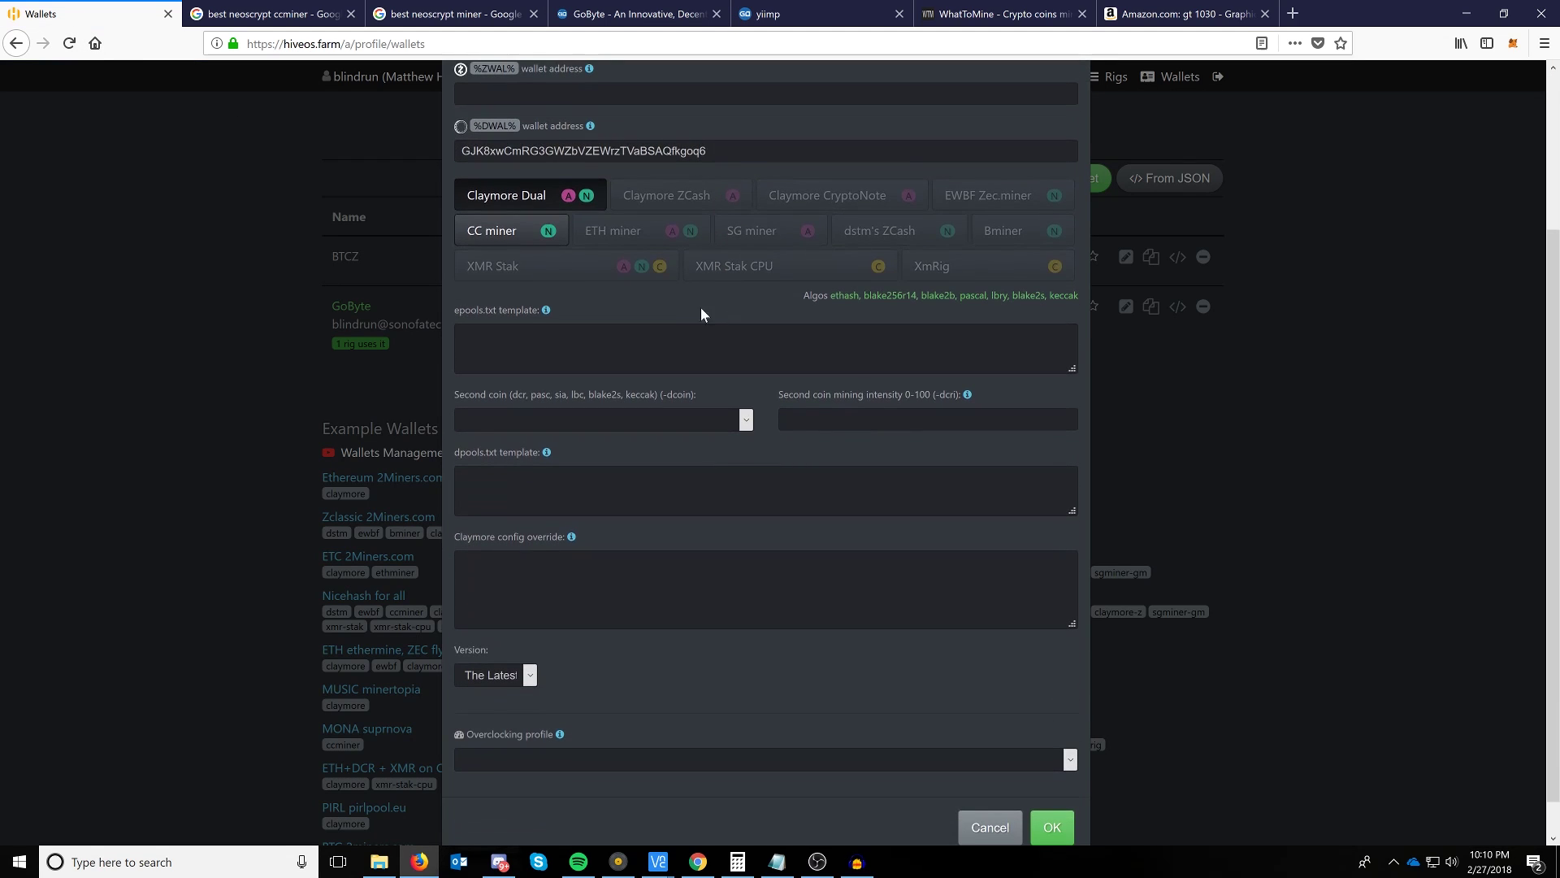
Switch the GoByte wallet to ccminer with the sp-mod fork and review its wallet template
left_click(498, 243)
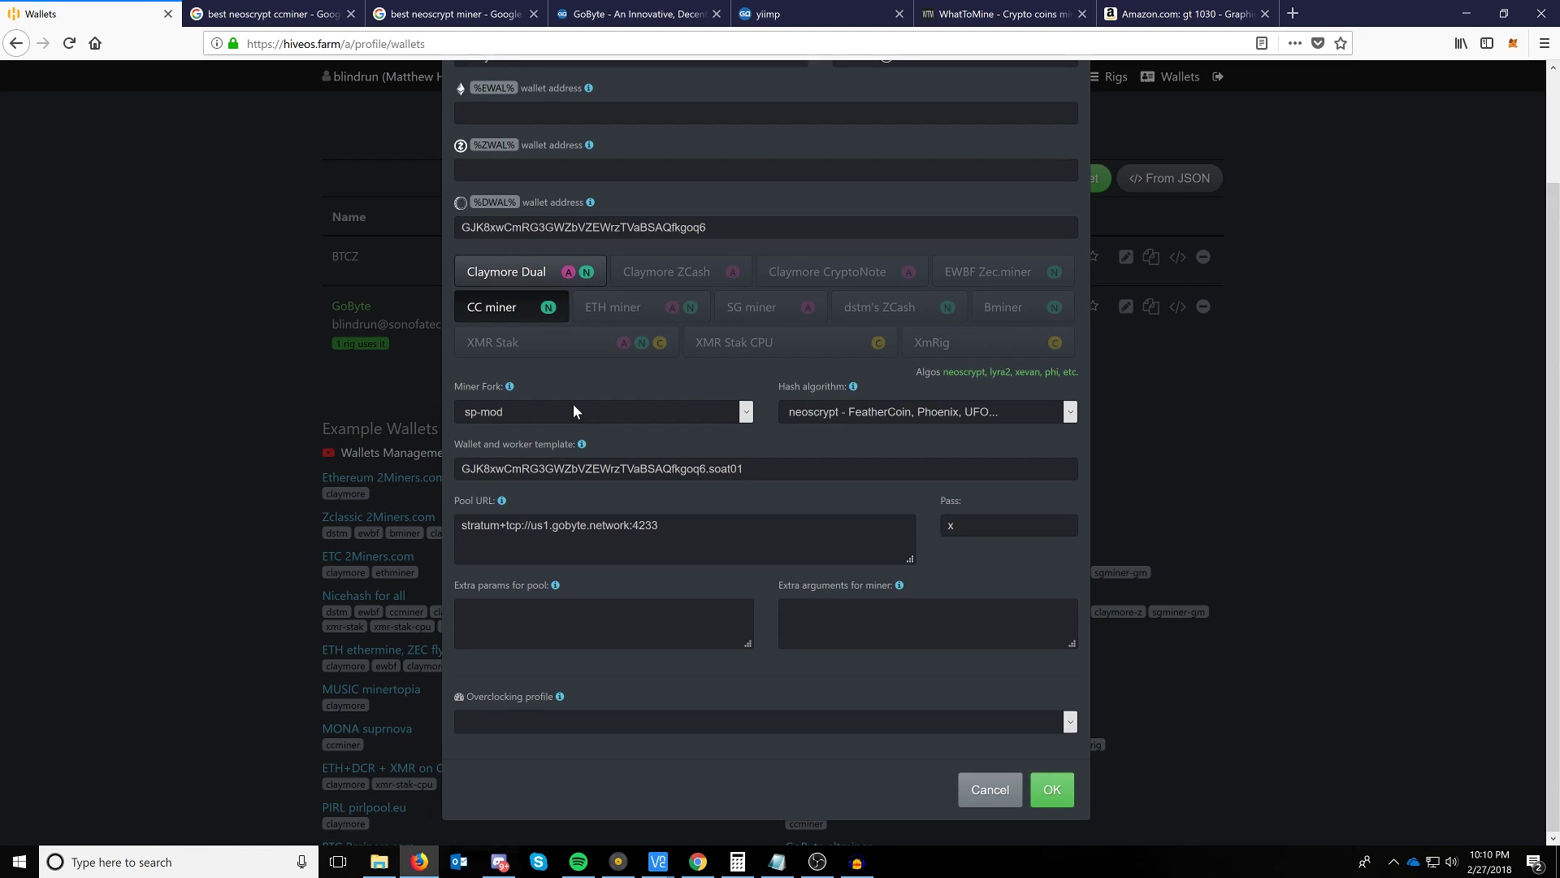
left_click(746, 413)
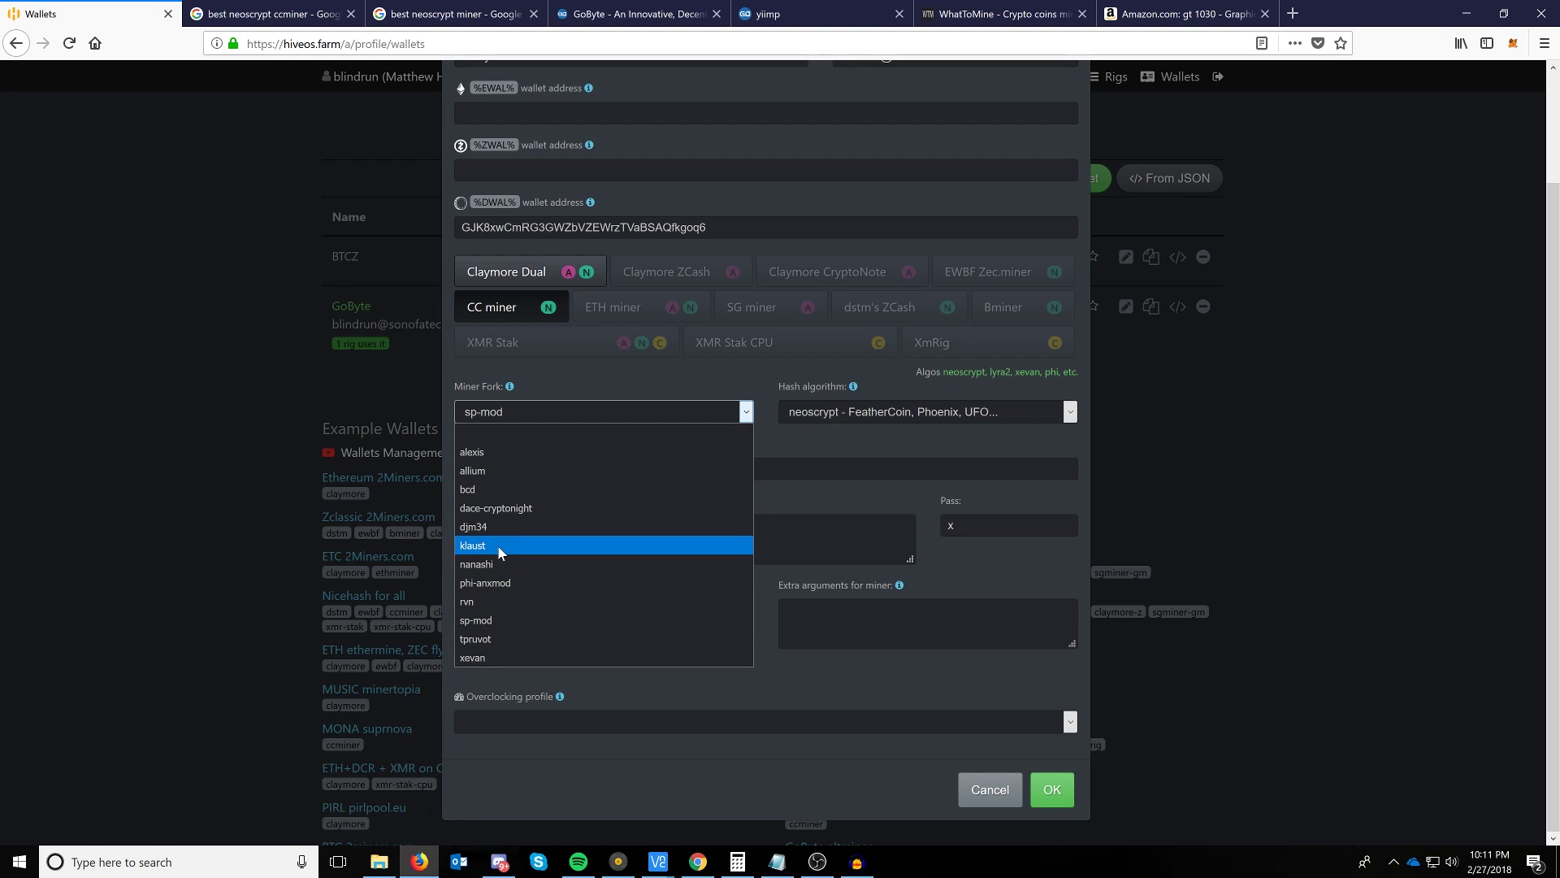
left_click(499, 621)
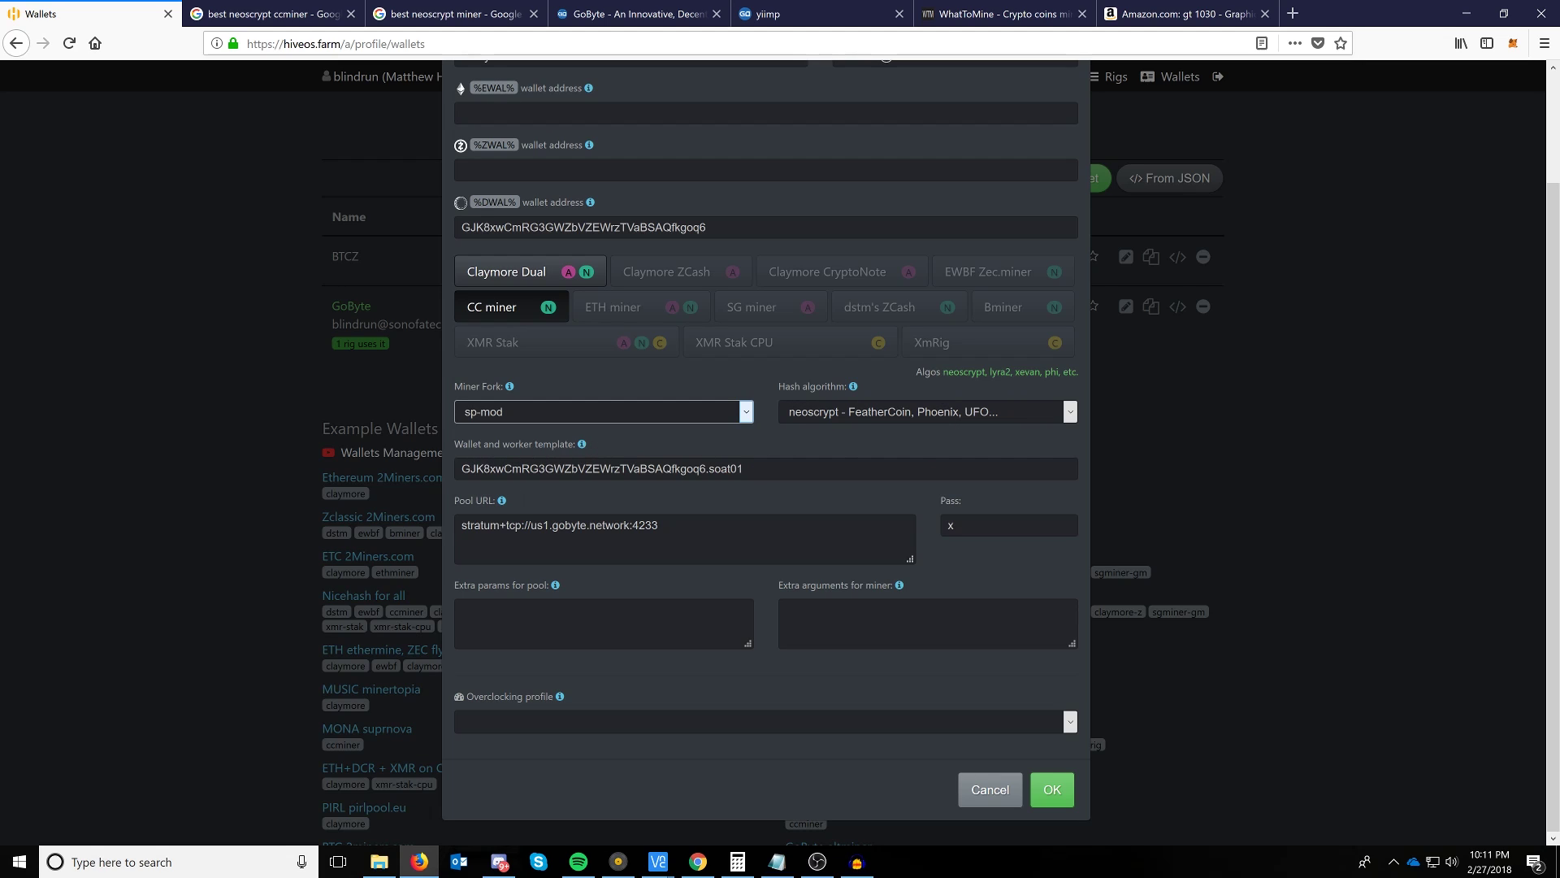
left_click_drag(461, 469, 714, 469)
left_click(744, 469)
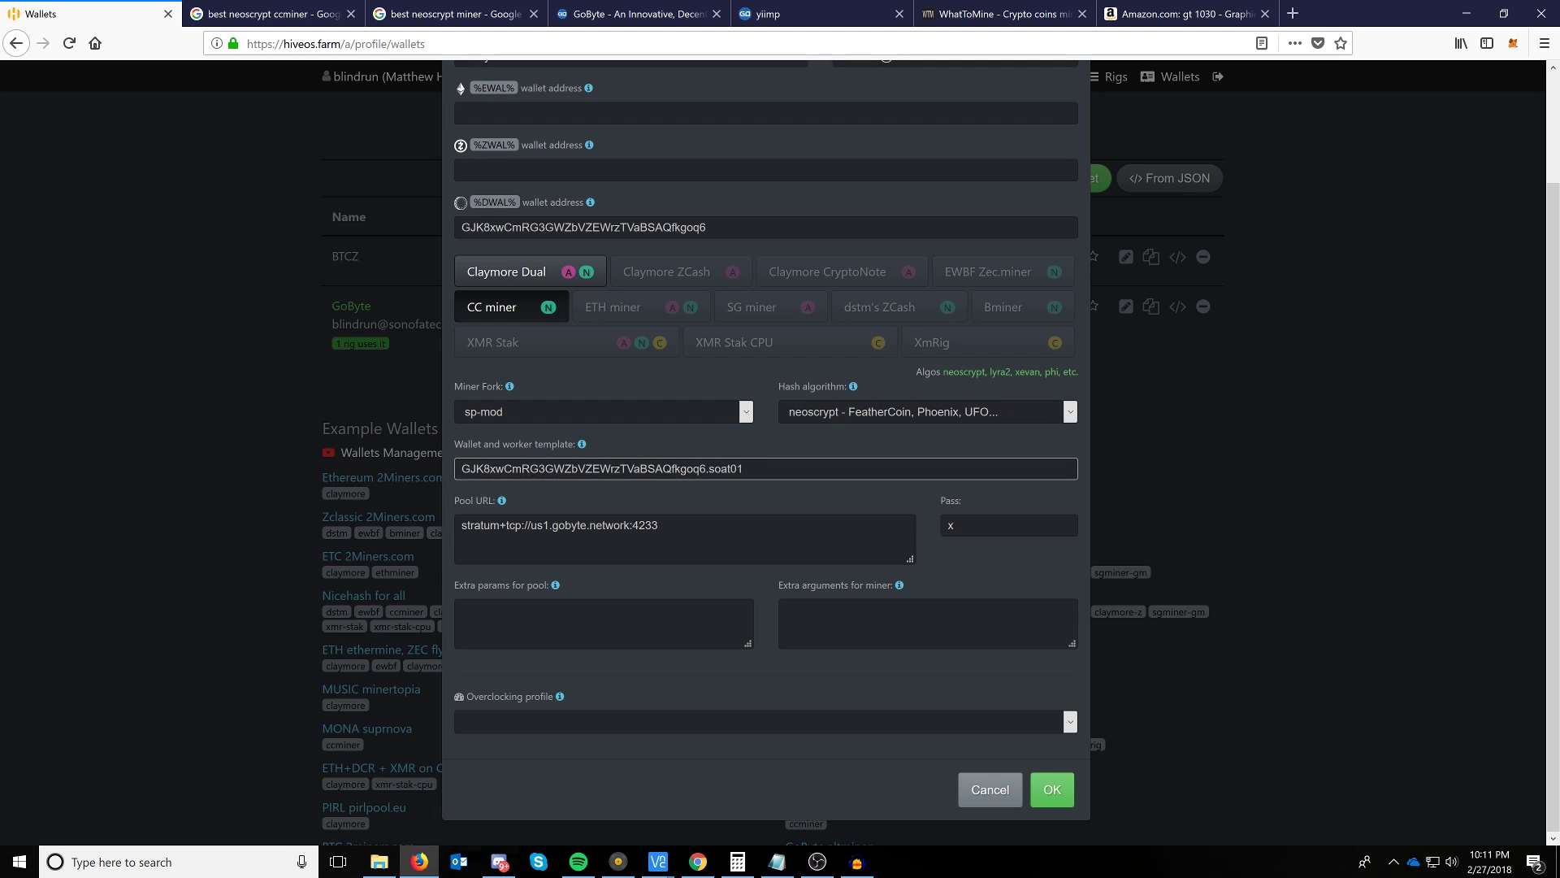
left_click(582, 444)
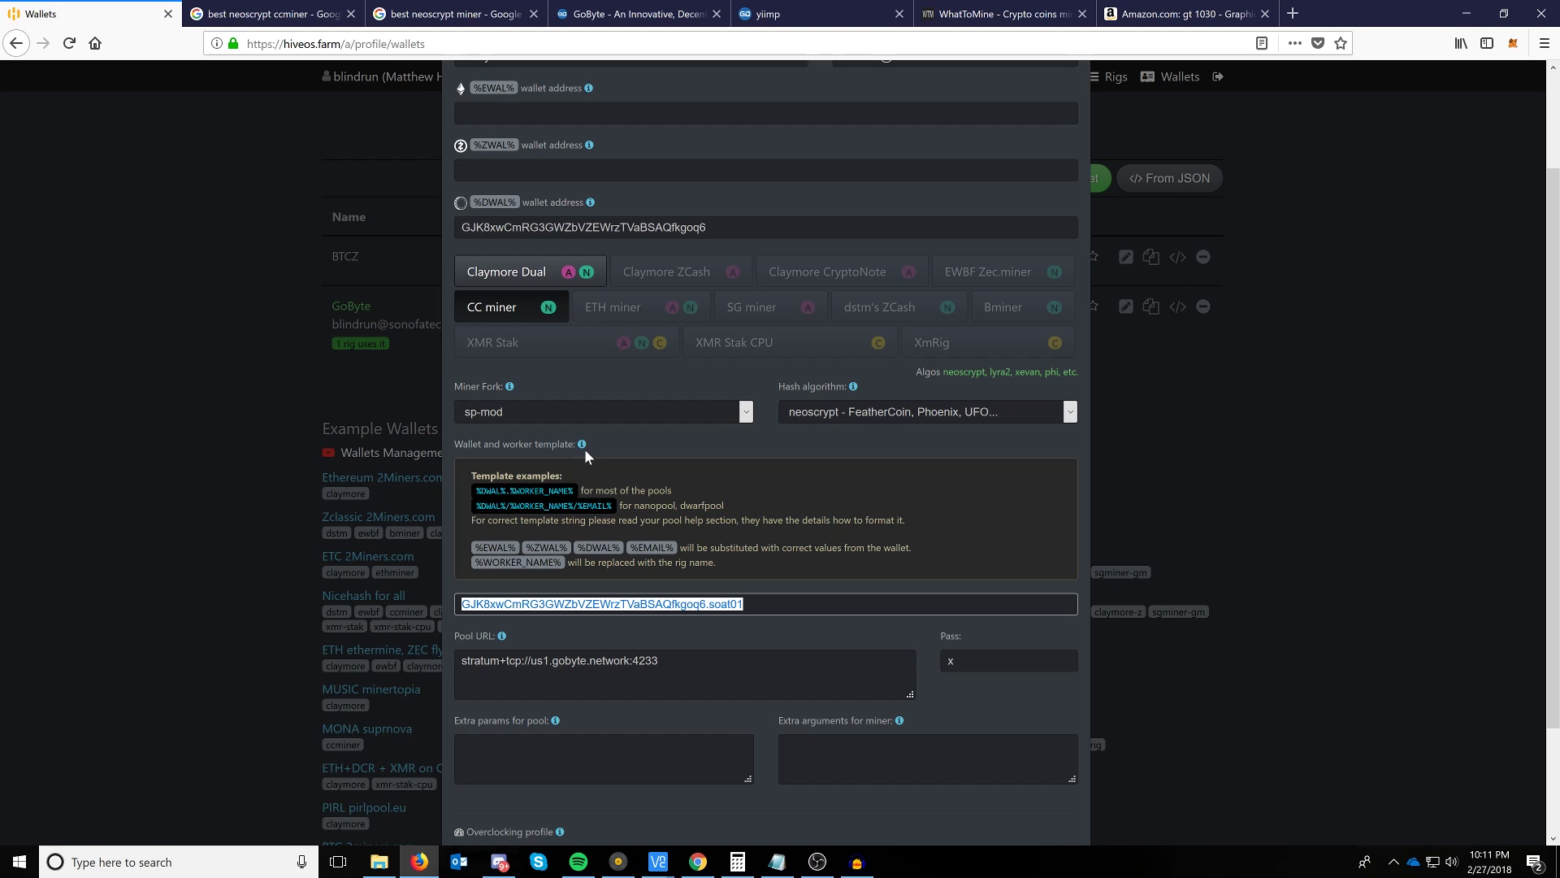
left_click(582, 446)
Check the stratum+tcp Pool URL and save the GoByte wallet changes
left_click(460, 501)
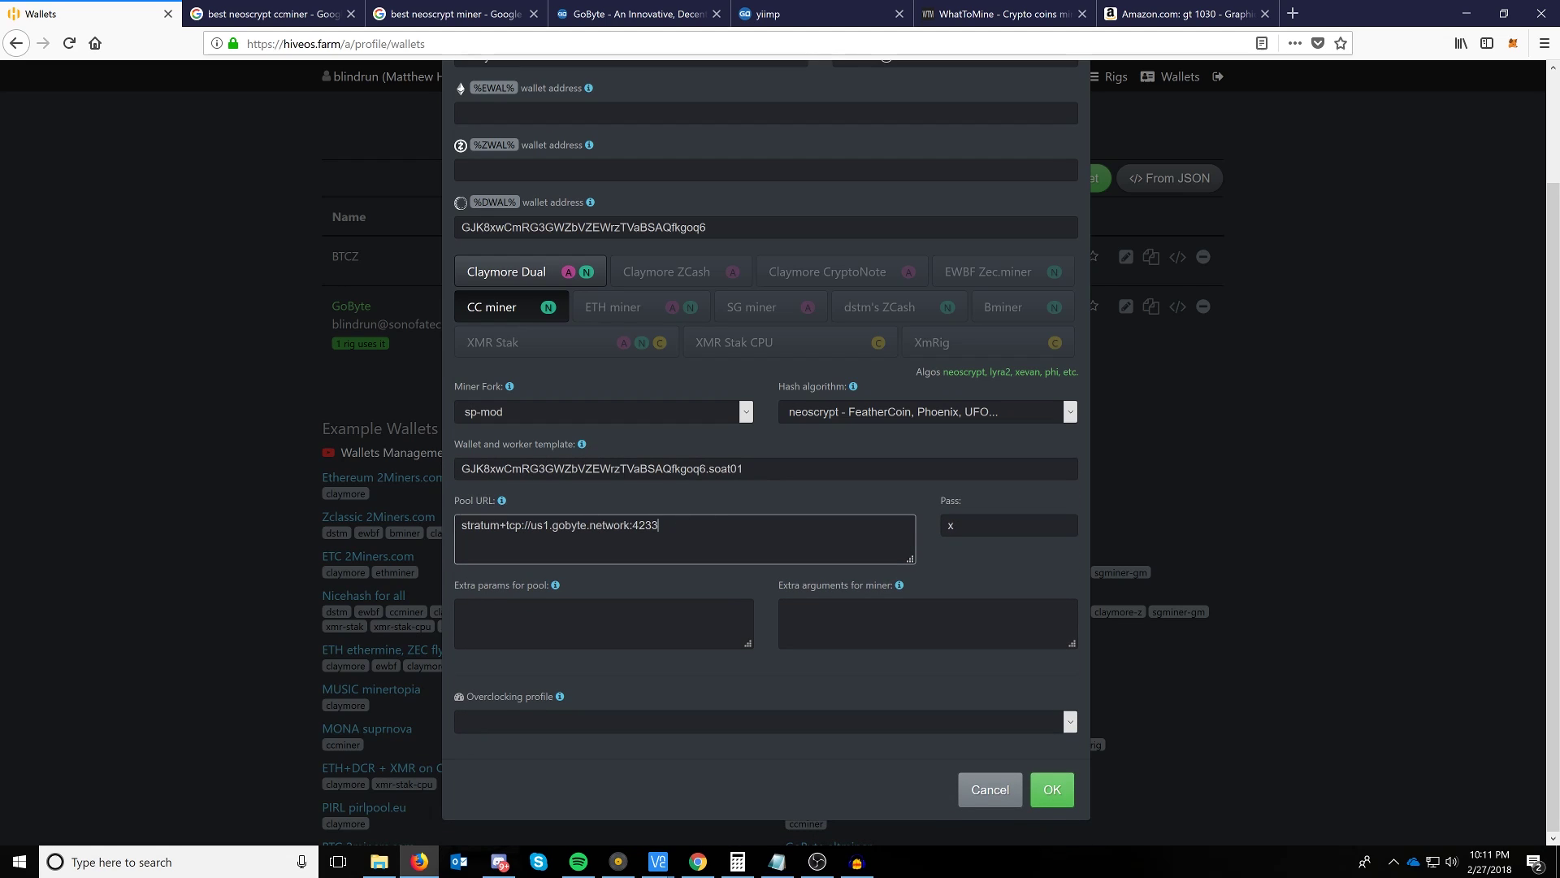
key("shift+Left")
key("shift+Left")
key("shift+Left")
key("shift+Left")
key("shift+Left")
key("shift+Left")
key("shift+Left")
key("shift+Left")
key("shift+Left")
key("shift+Left")
key("shift+Left")
key("shift+Left")
key("shift+Left")
key("shift+Left")
key("shift+Left")
key("shift+Left")
key("shift+Left")
key("shift+Left")
key("shift+Left")
key("shift+Left")
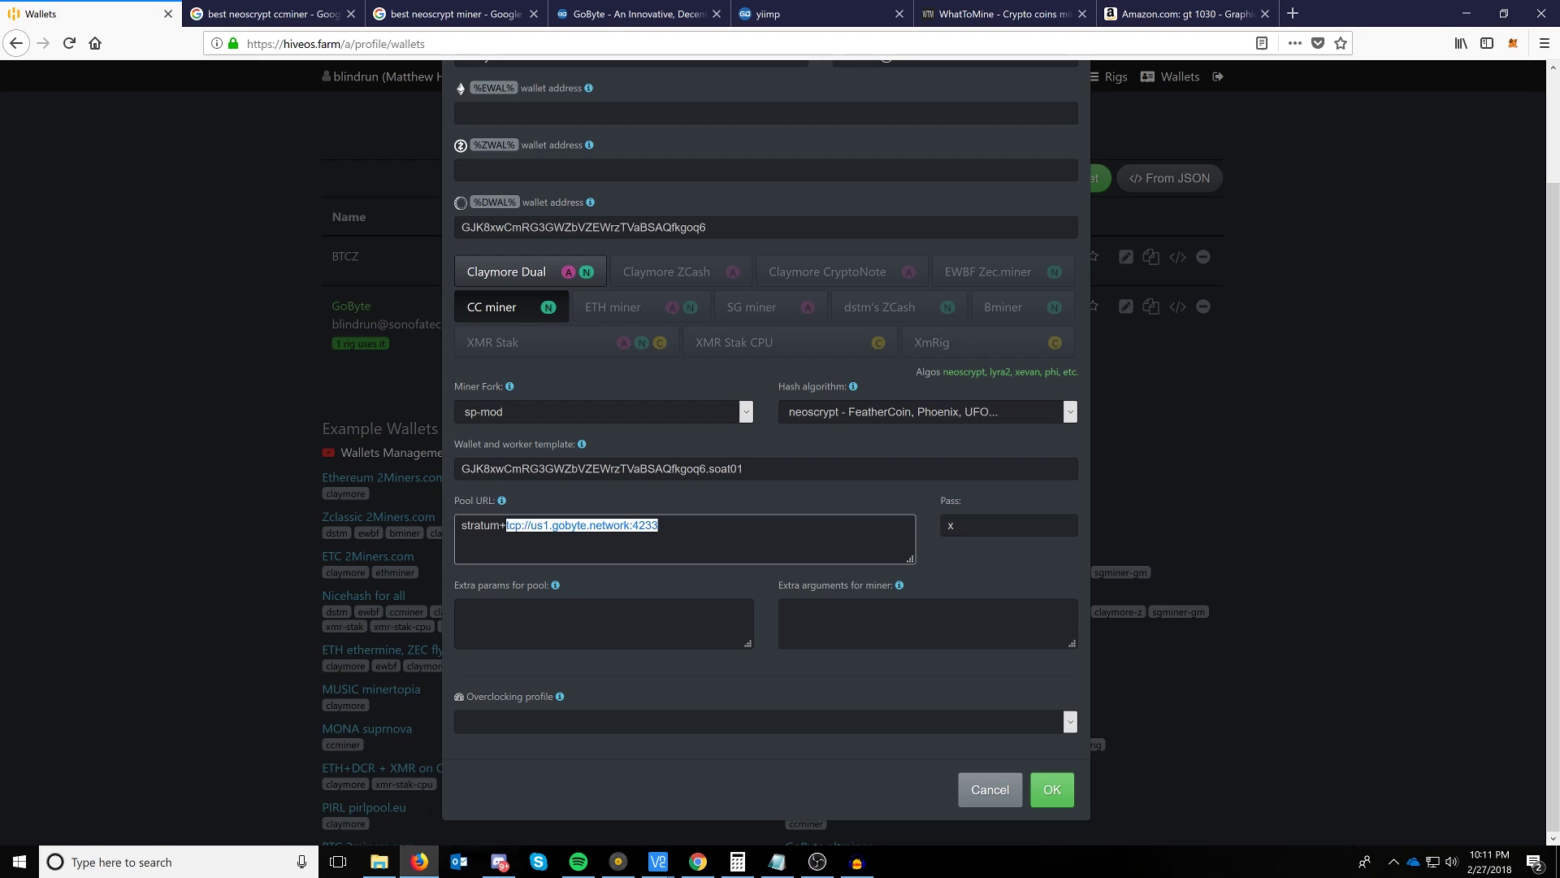
left_click(581, 525)
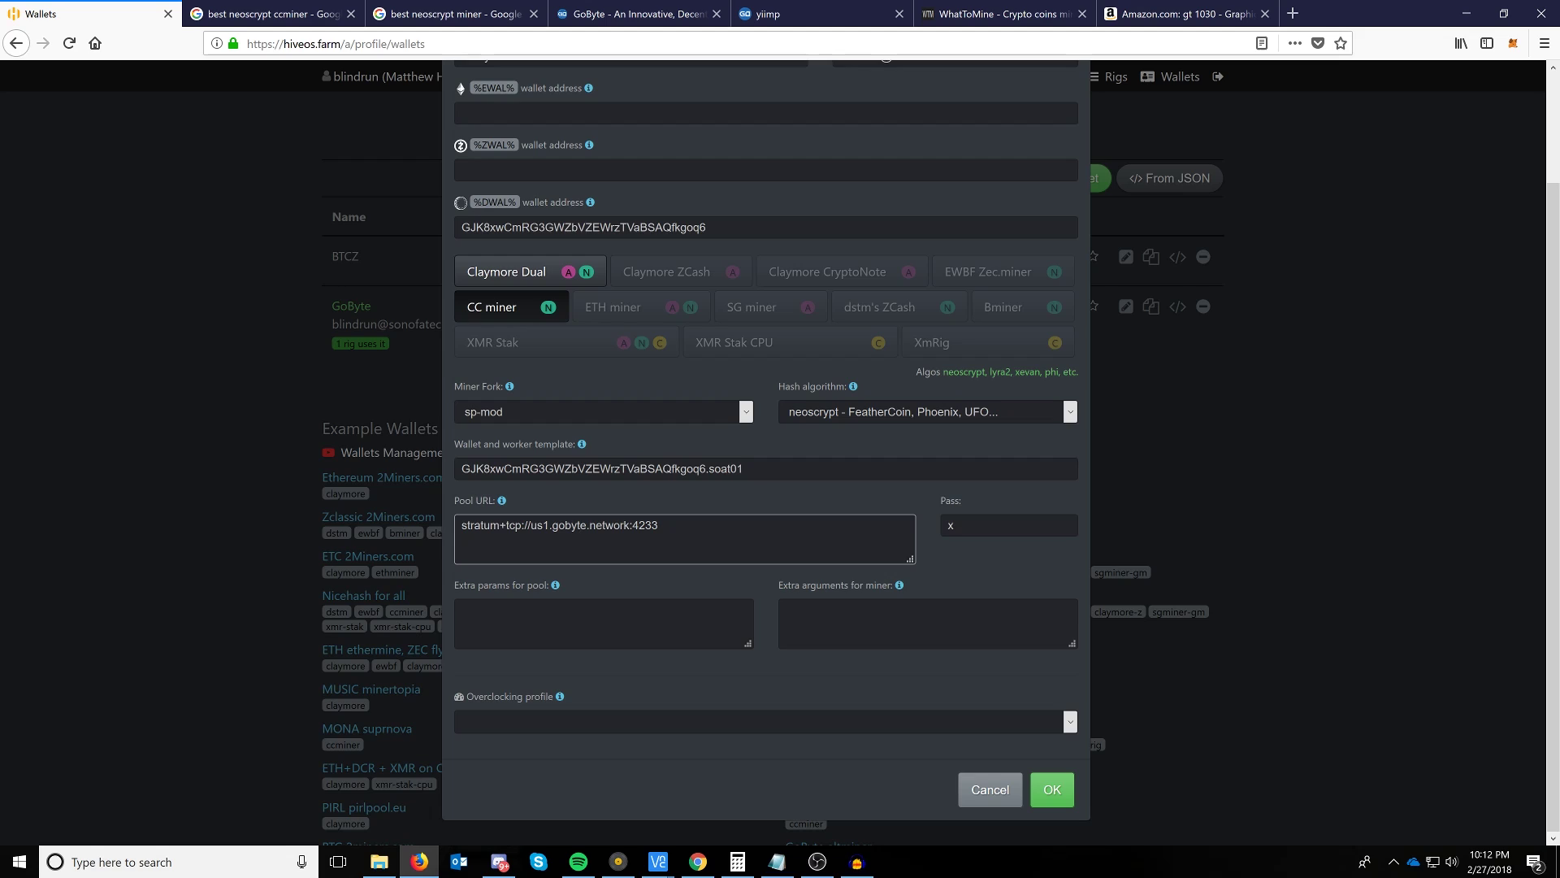
left_click_drag(461, 525, 522, 525)
left_click(759, 594)
left_click(1052, 789)
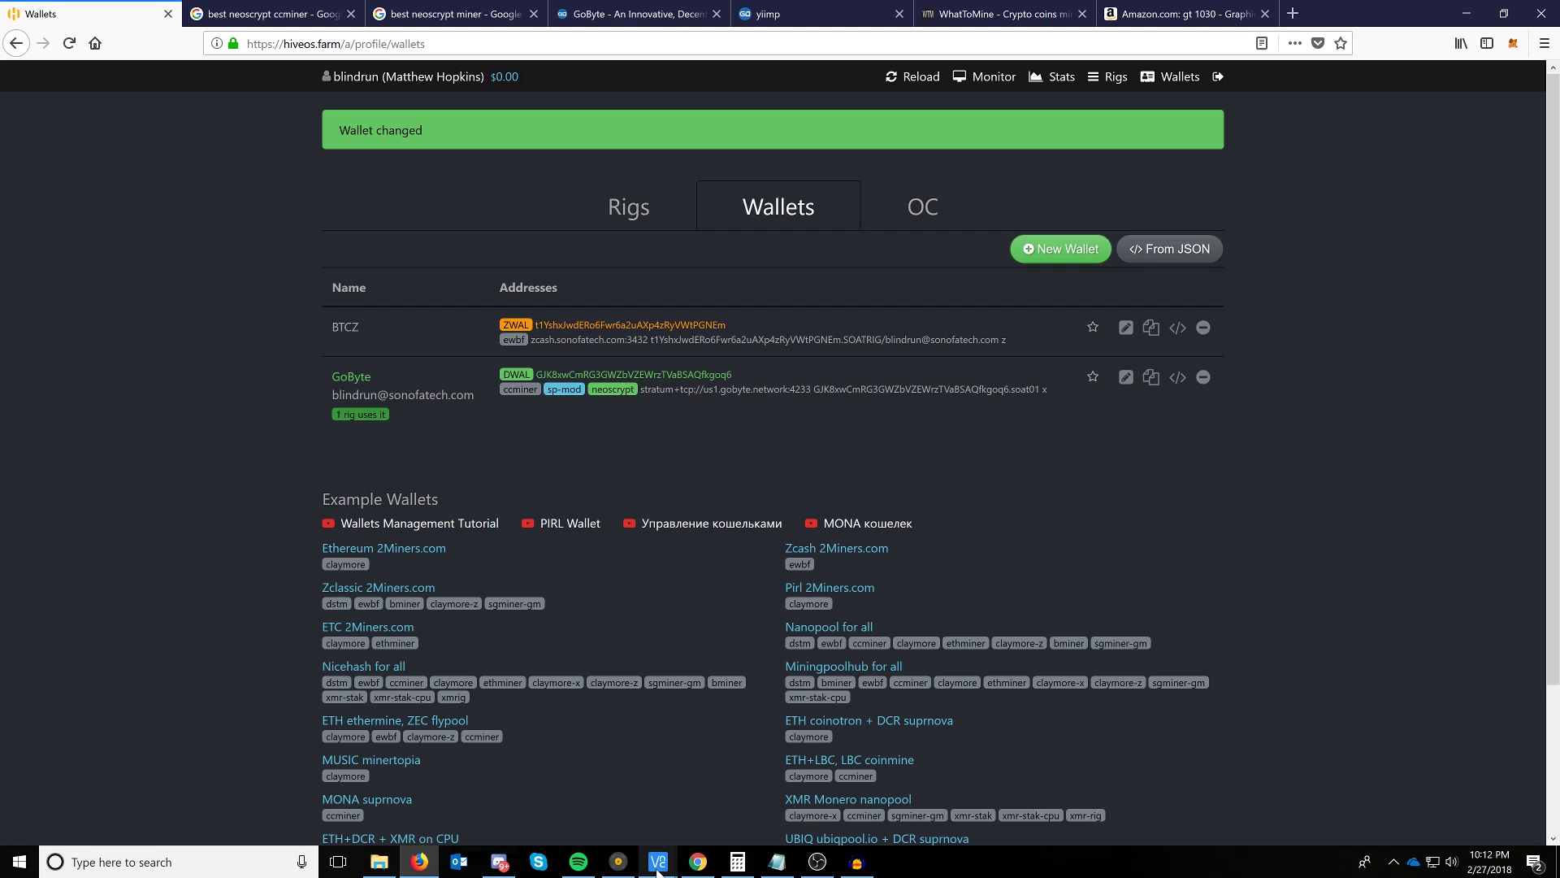
On rig01's remote desktop, enlarge NVIDIA X Server Settings and show GPU 0's PowerMizer page
mouse_move(672, 849)
mouse_move(708, 773)
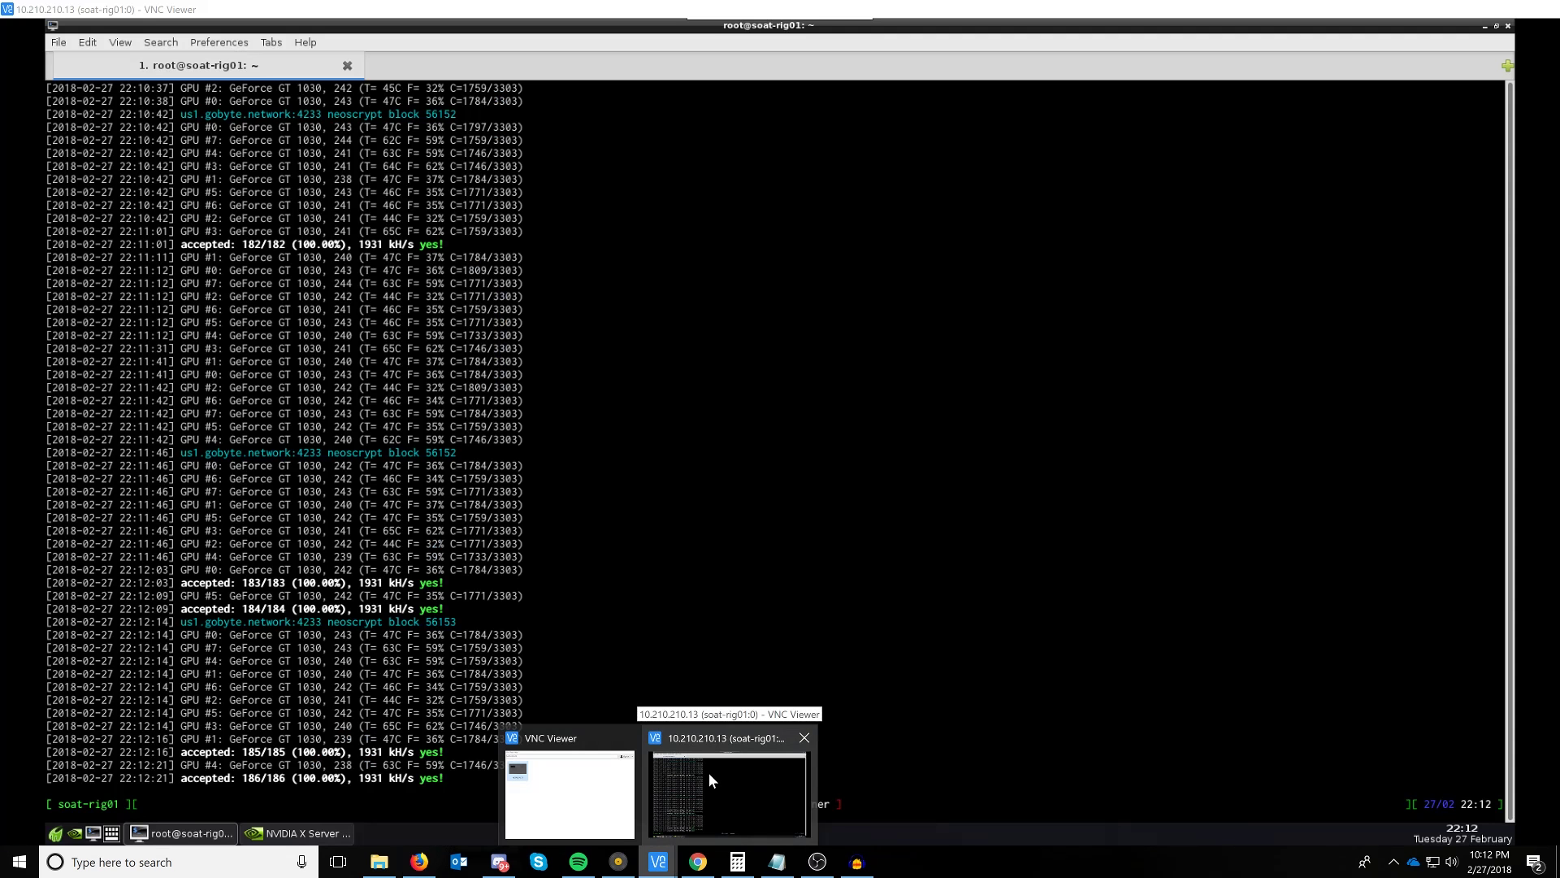
left_click(709, 773)
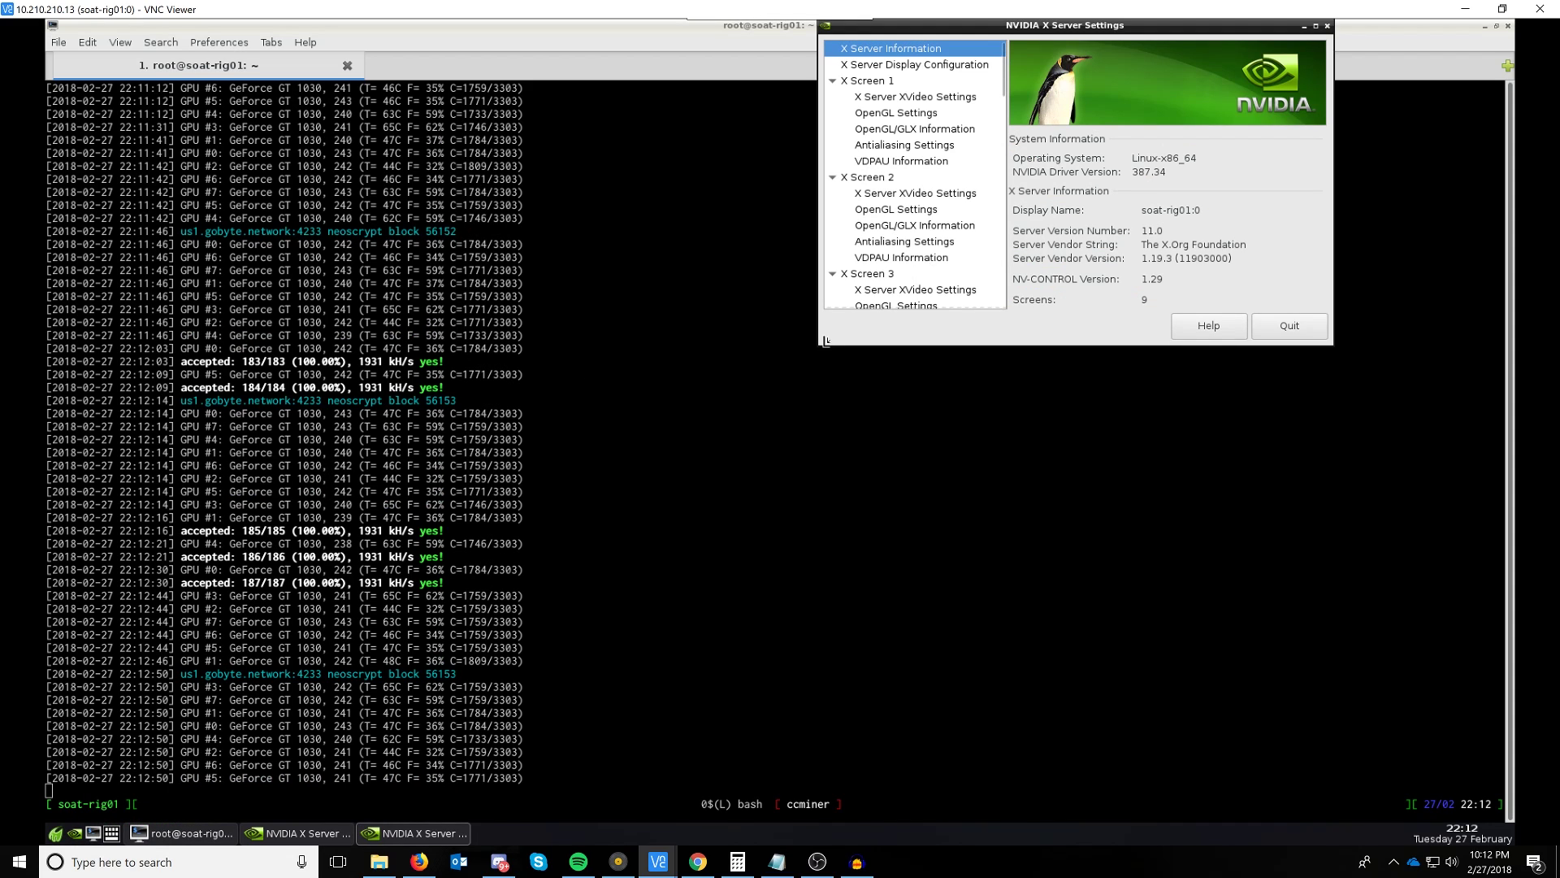
left_click_drag(817, 348, 476, 538)
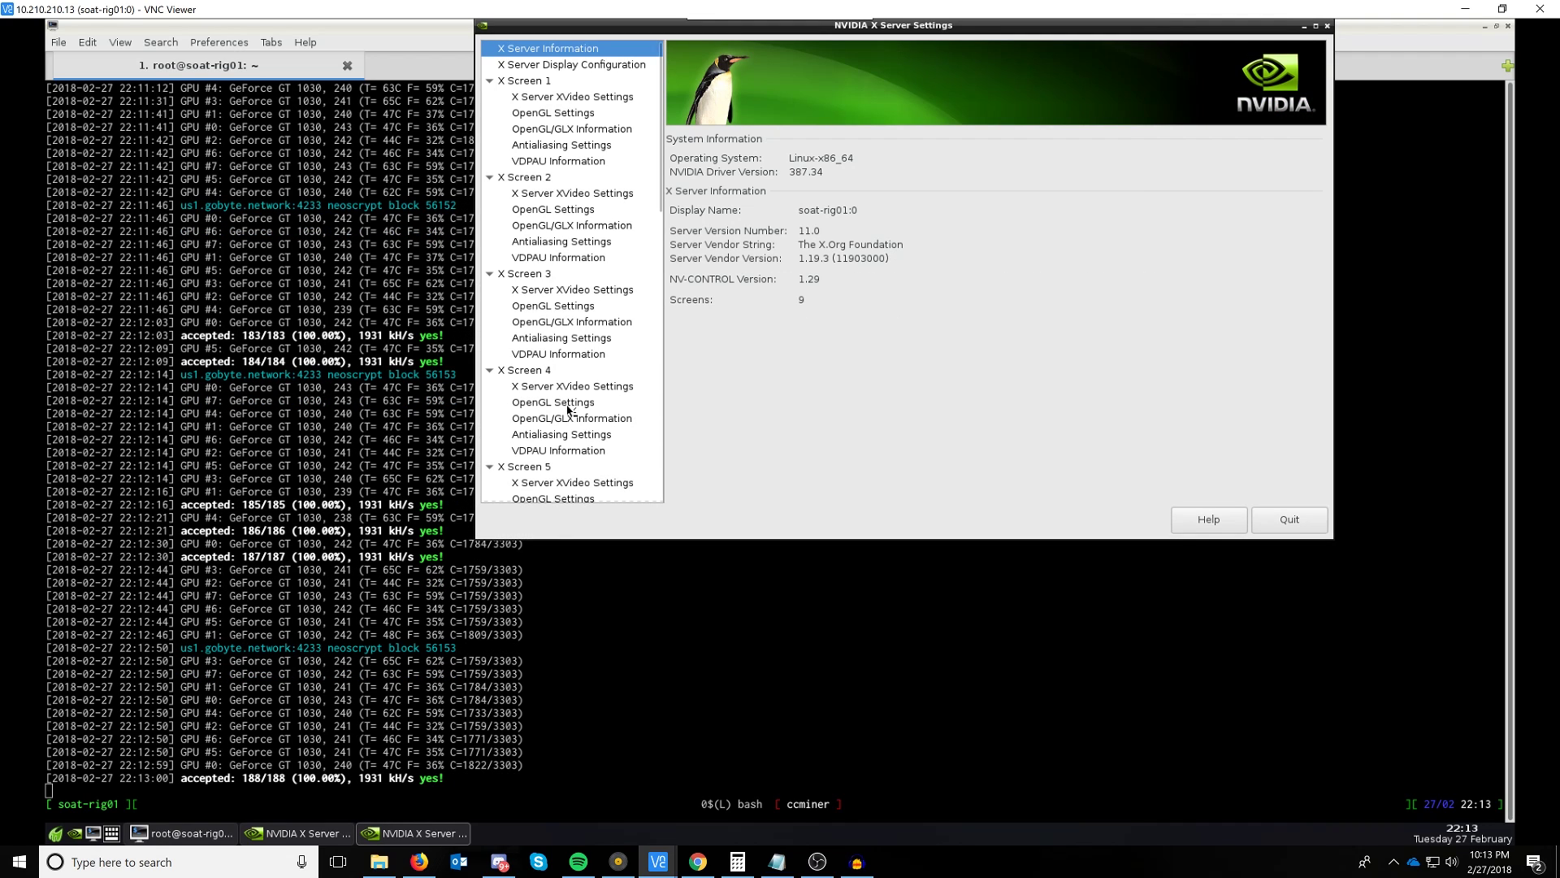
scroll(569, 409, "down", 5)
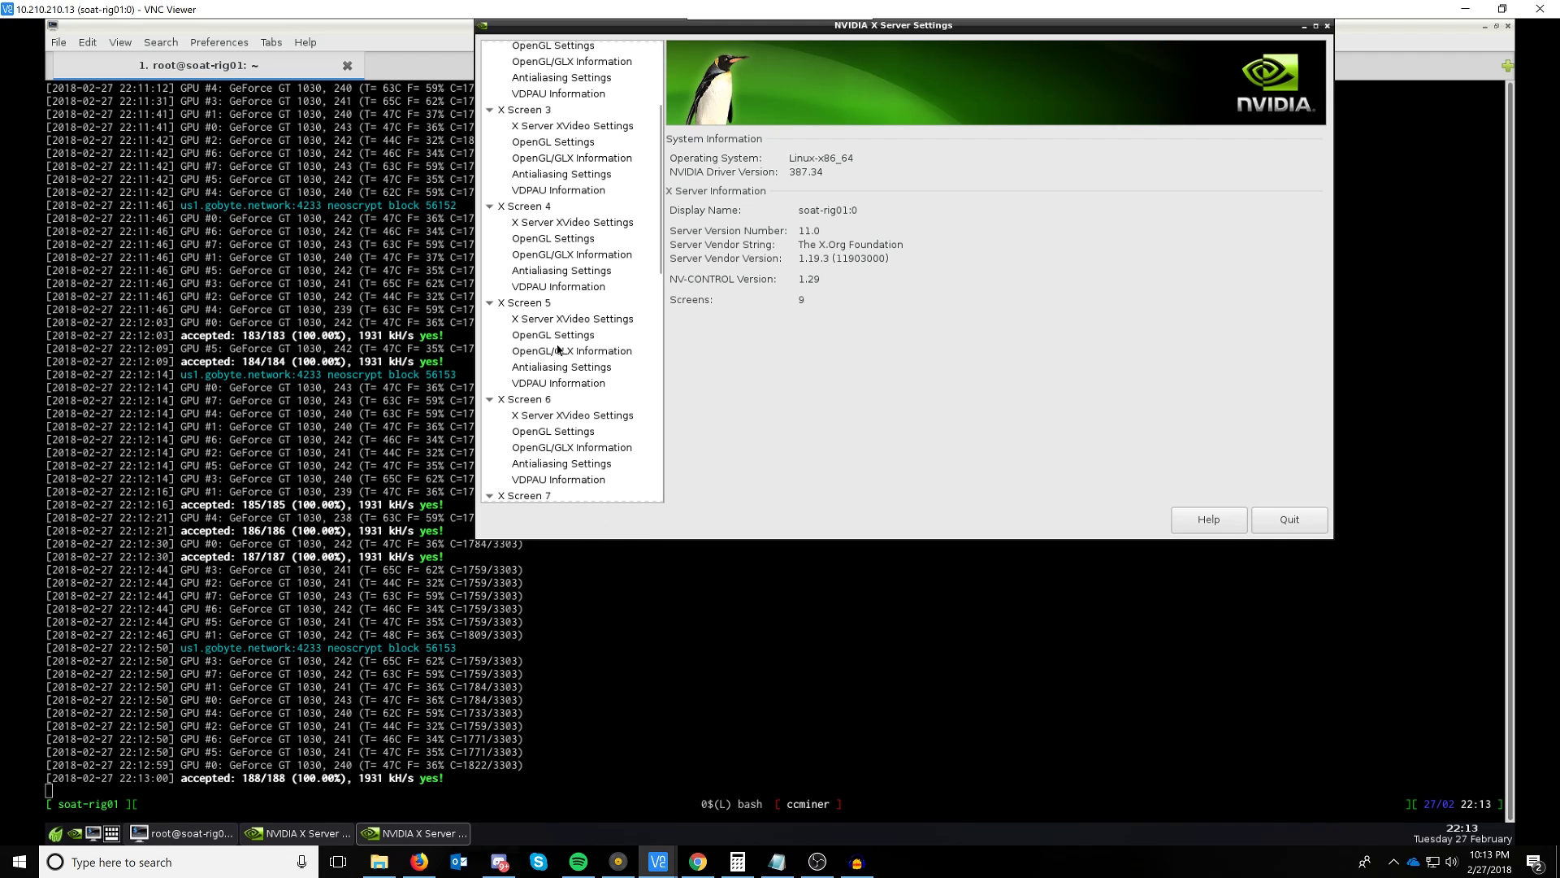
scroll(561, 348, "down", 6)
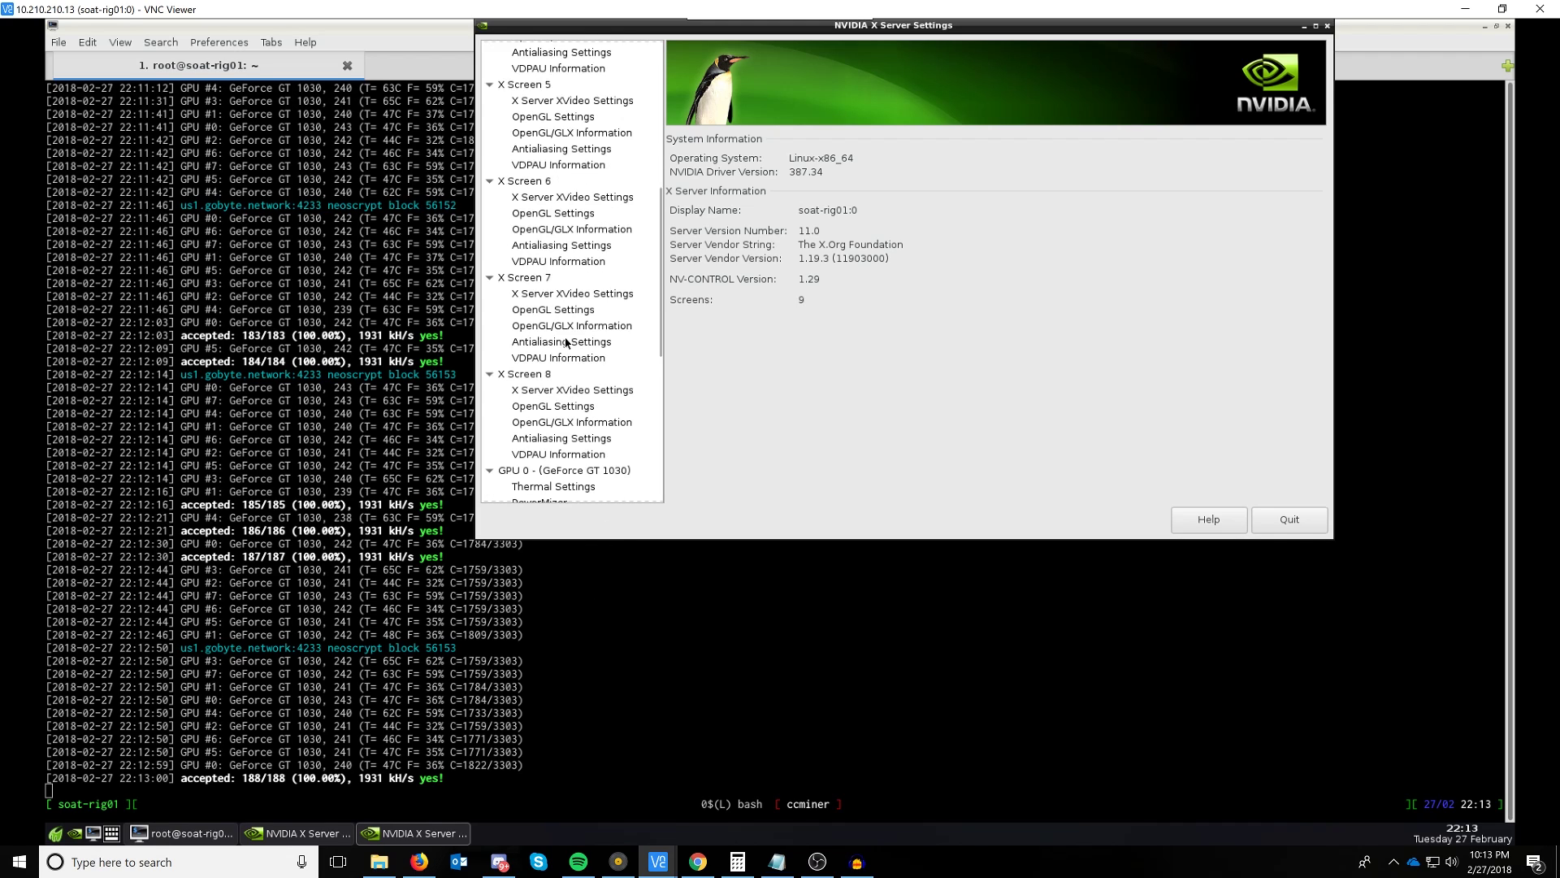
scroll(567, 343, "down", 6)
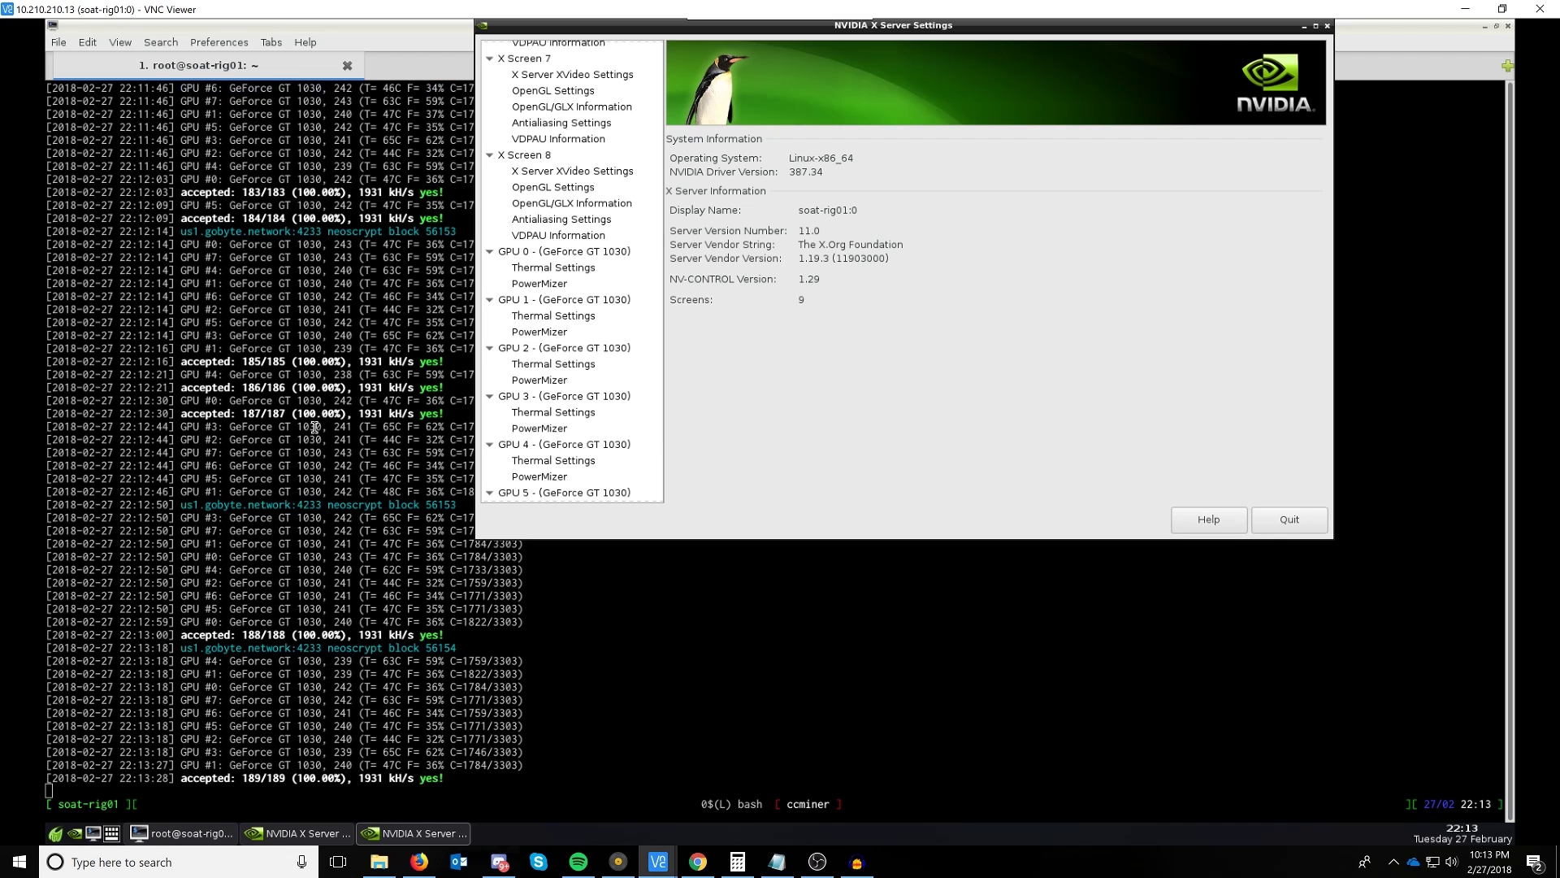
left_click(548, 289)
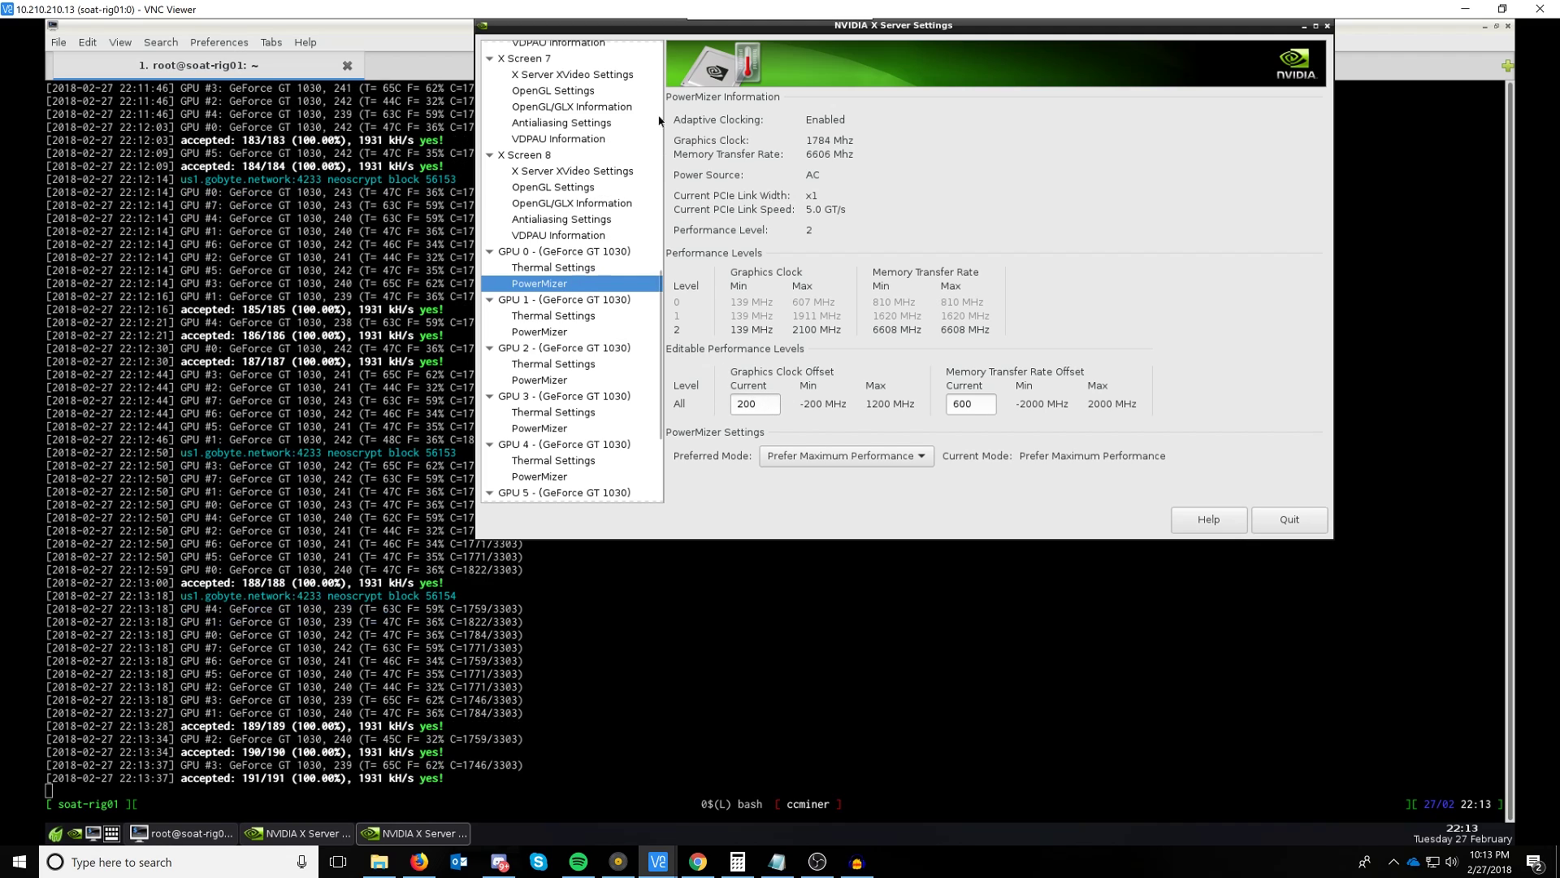
Compare the PowerMizer pages of GPUs 1, 2 and 0, checking the +200 MHz graphics offset
left_click_drag(690, 27, 610, 83)
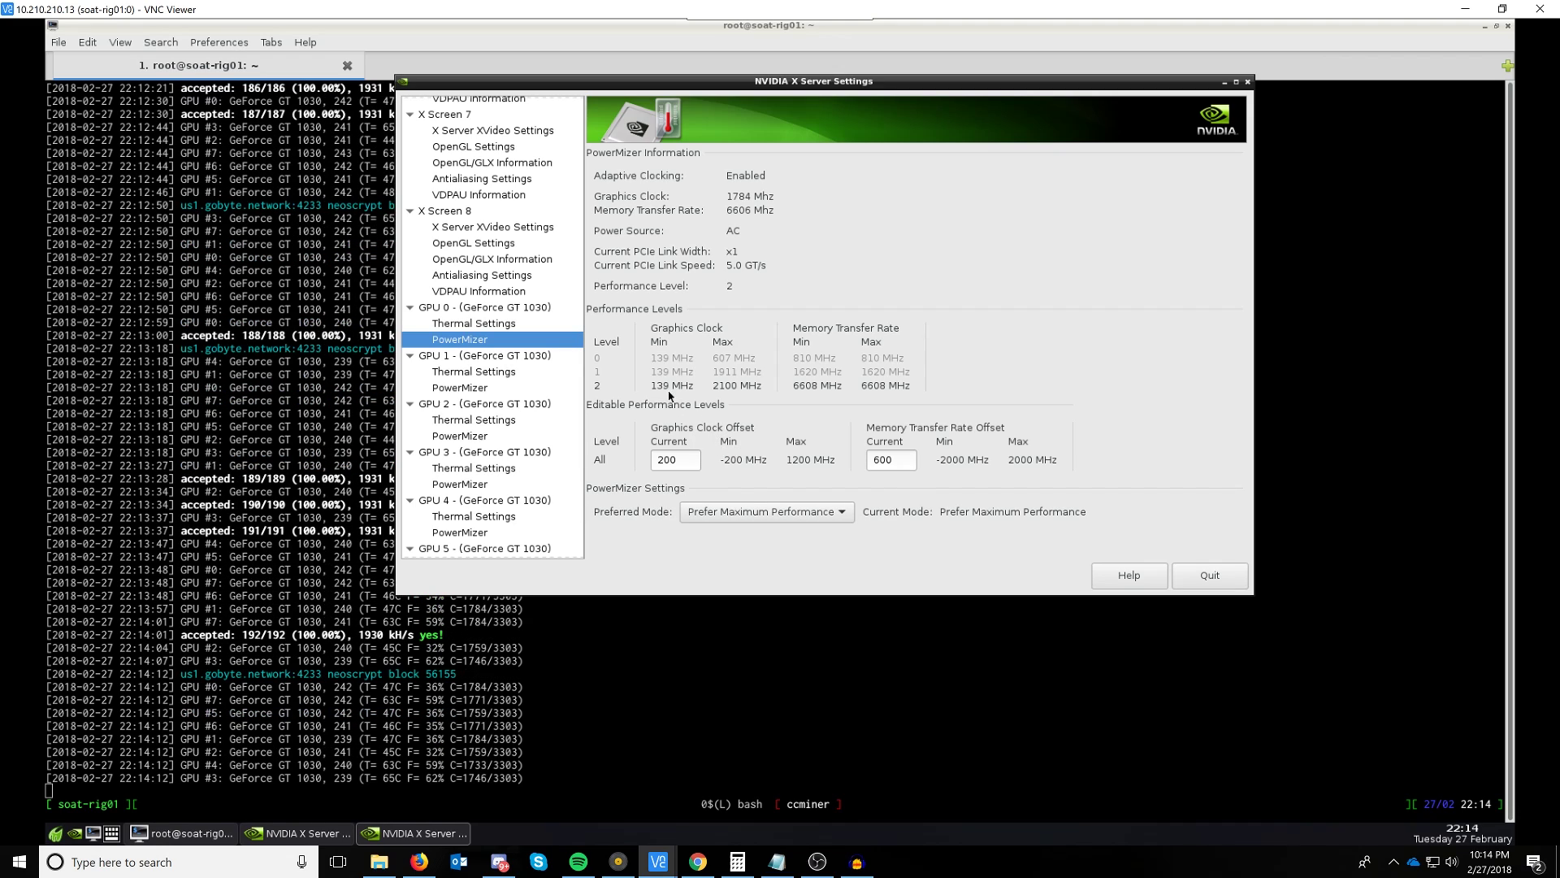
left_click(479, 389)
left_click(483, 436)
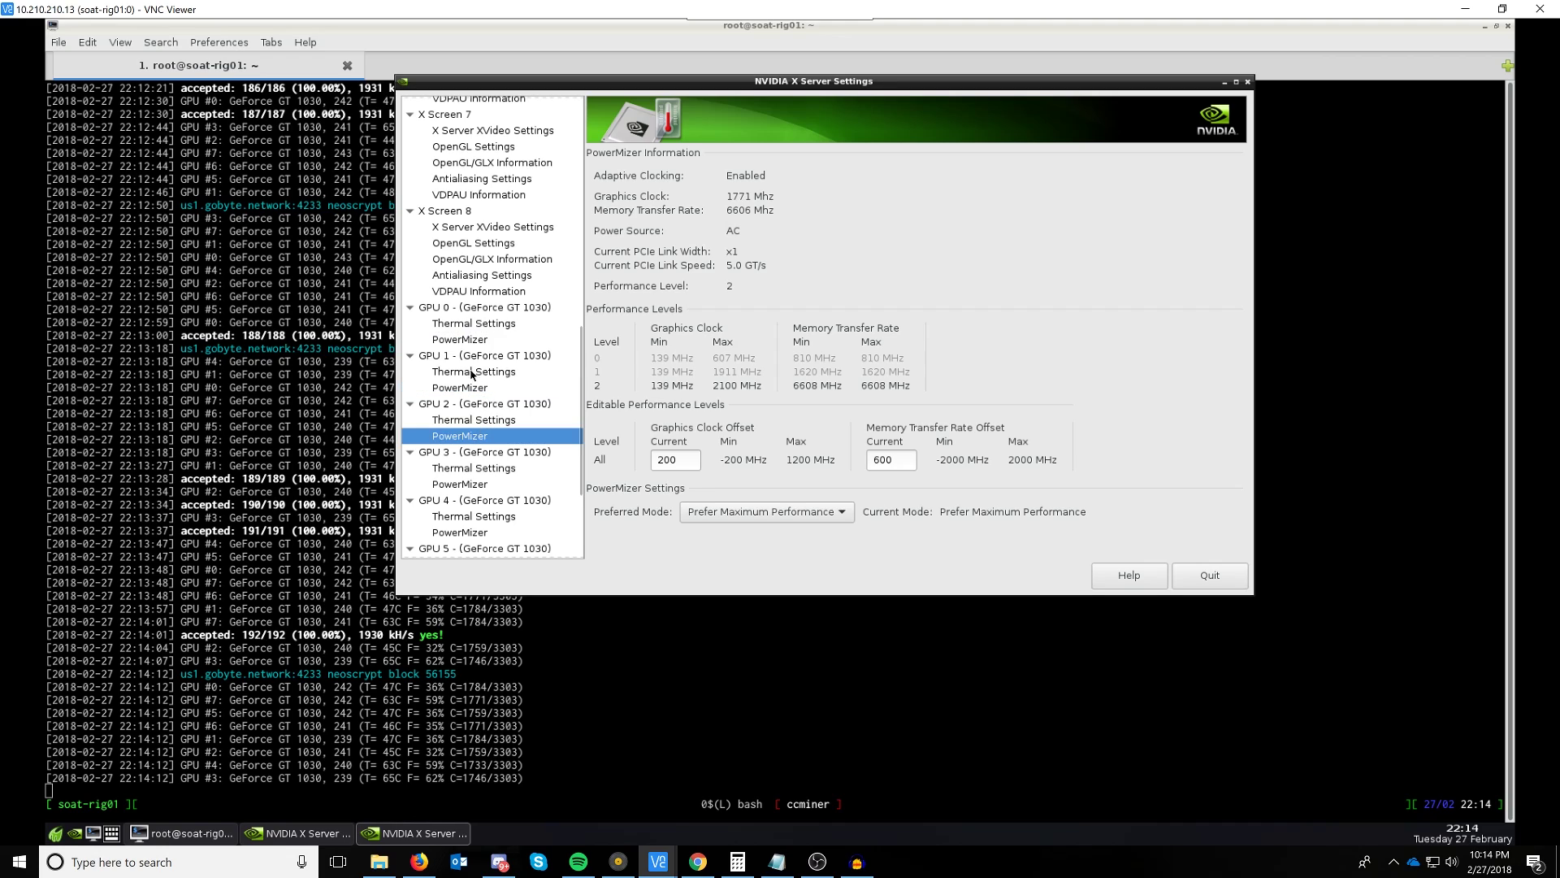
left_click(457, 339)
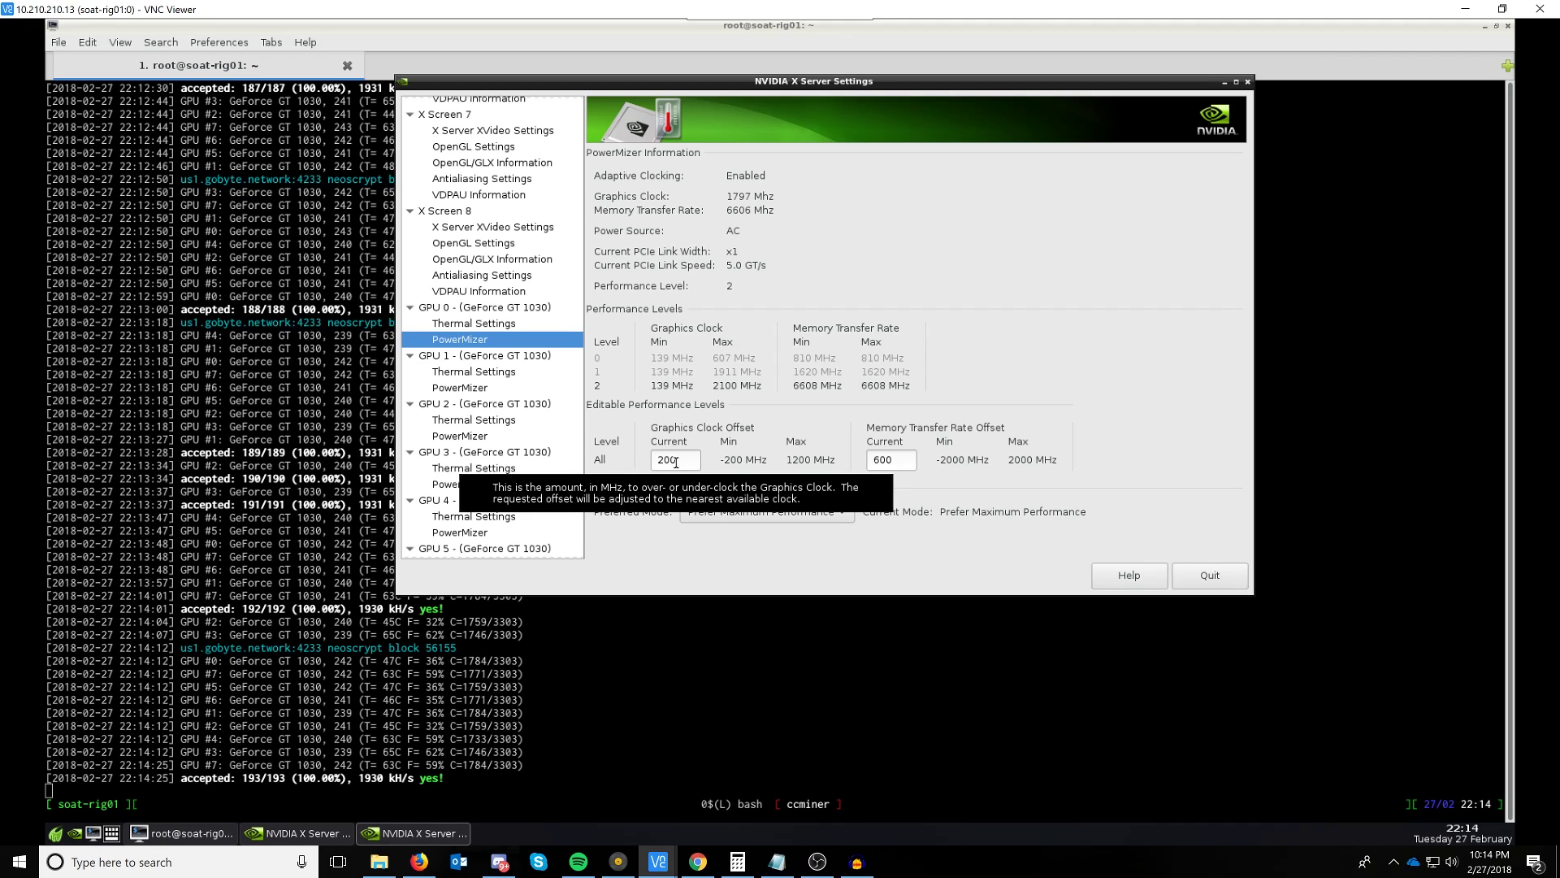
left_click_drag(678, 460, 660, 451)
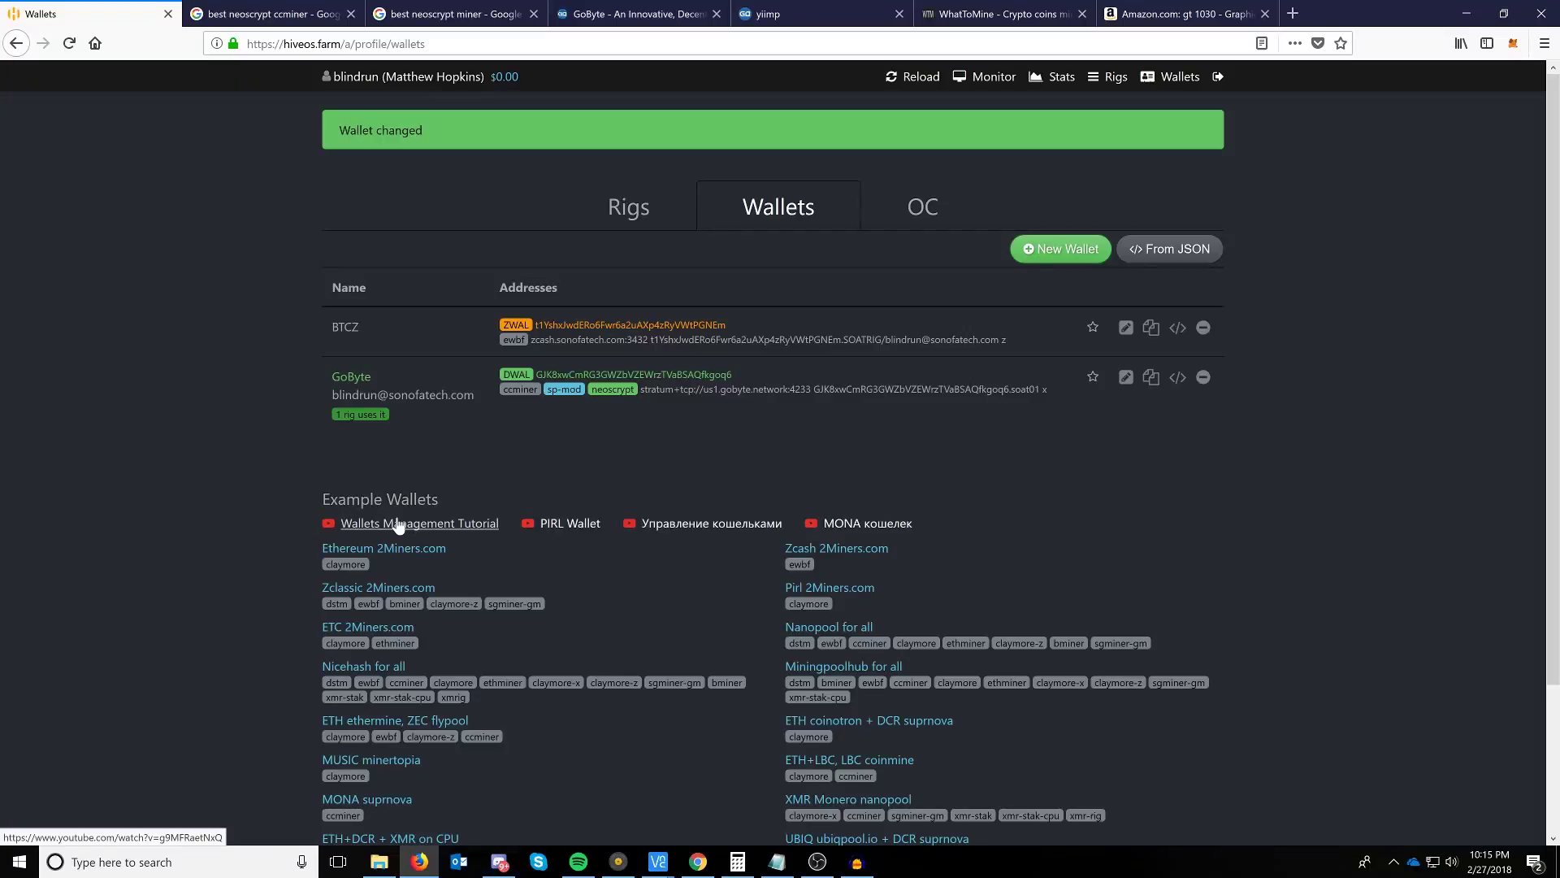
In WhatToMine, change the NeoScrypt hash rate from 1875.0 to 1900 kh/s
left_click(996, 14)
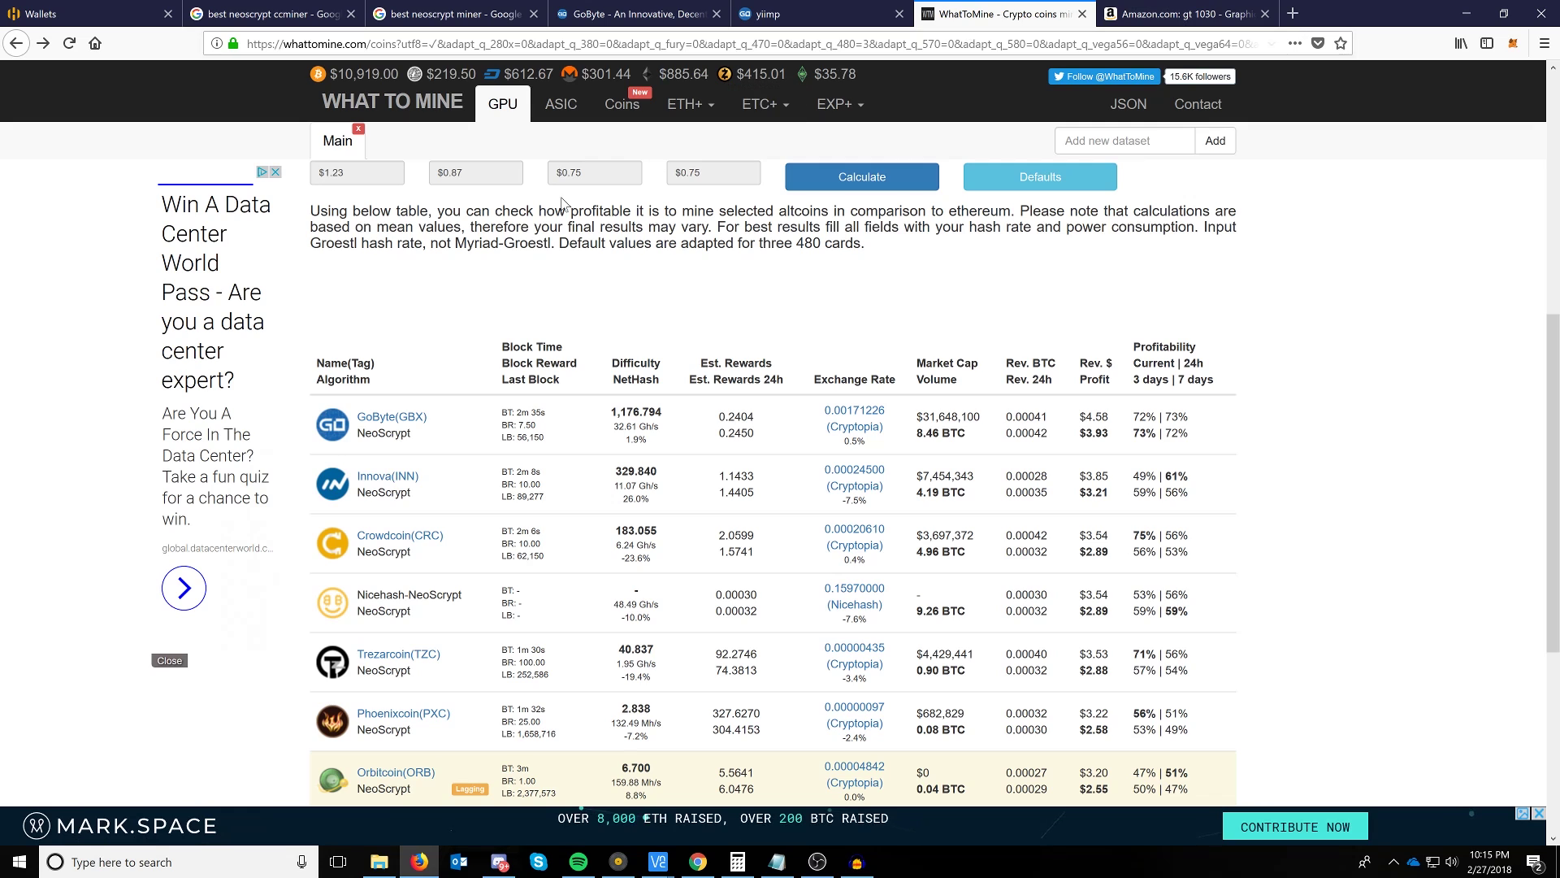
scroll(668, 284, "up", 6)
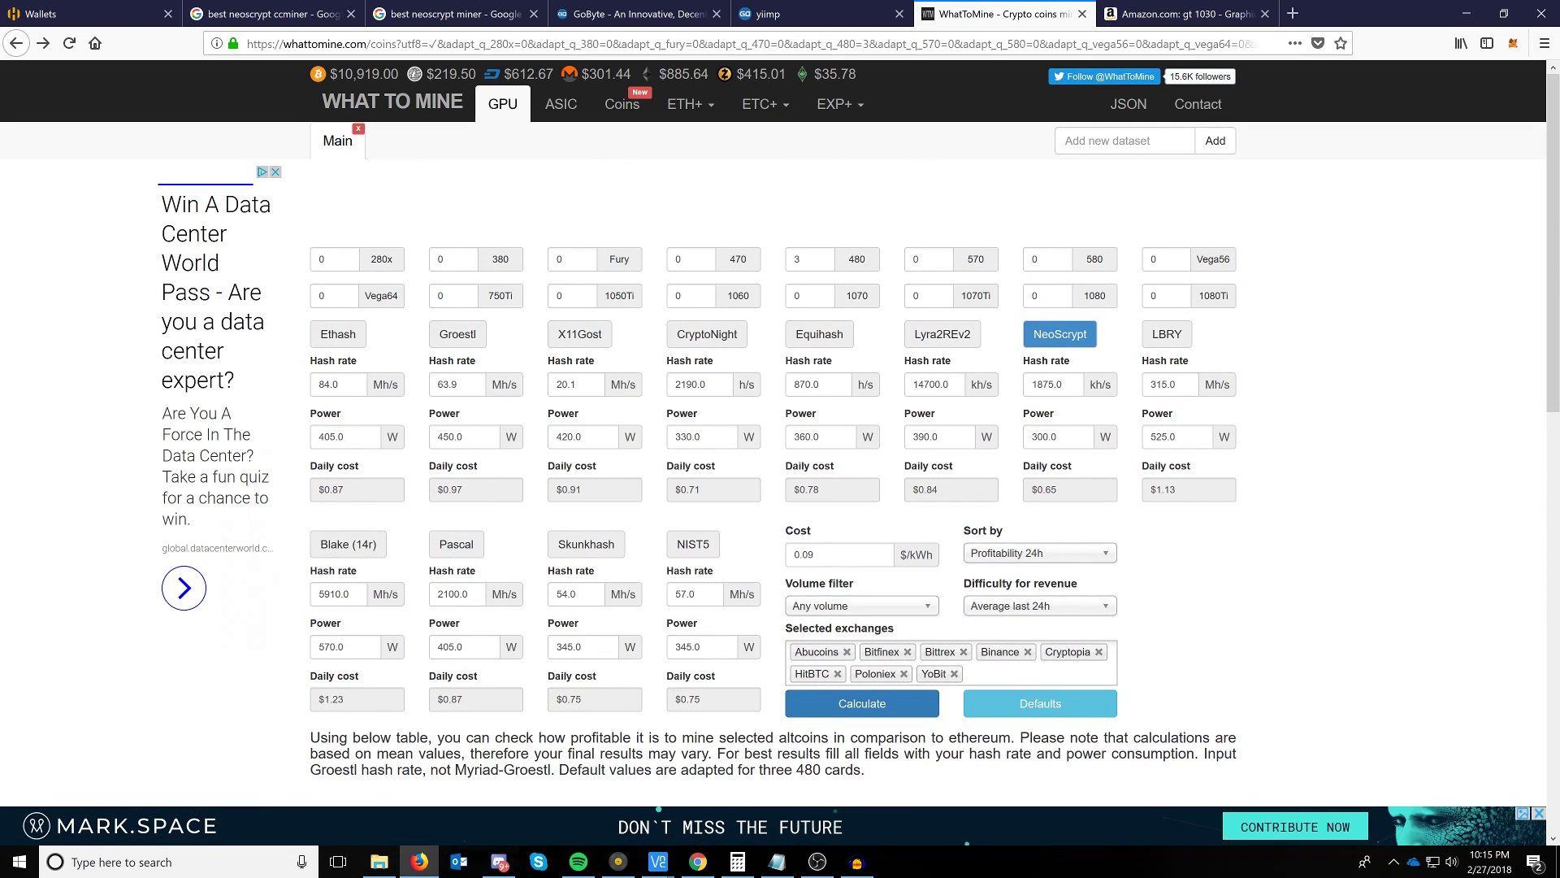
left_click(1061, 384)
left_click(1048, 384)
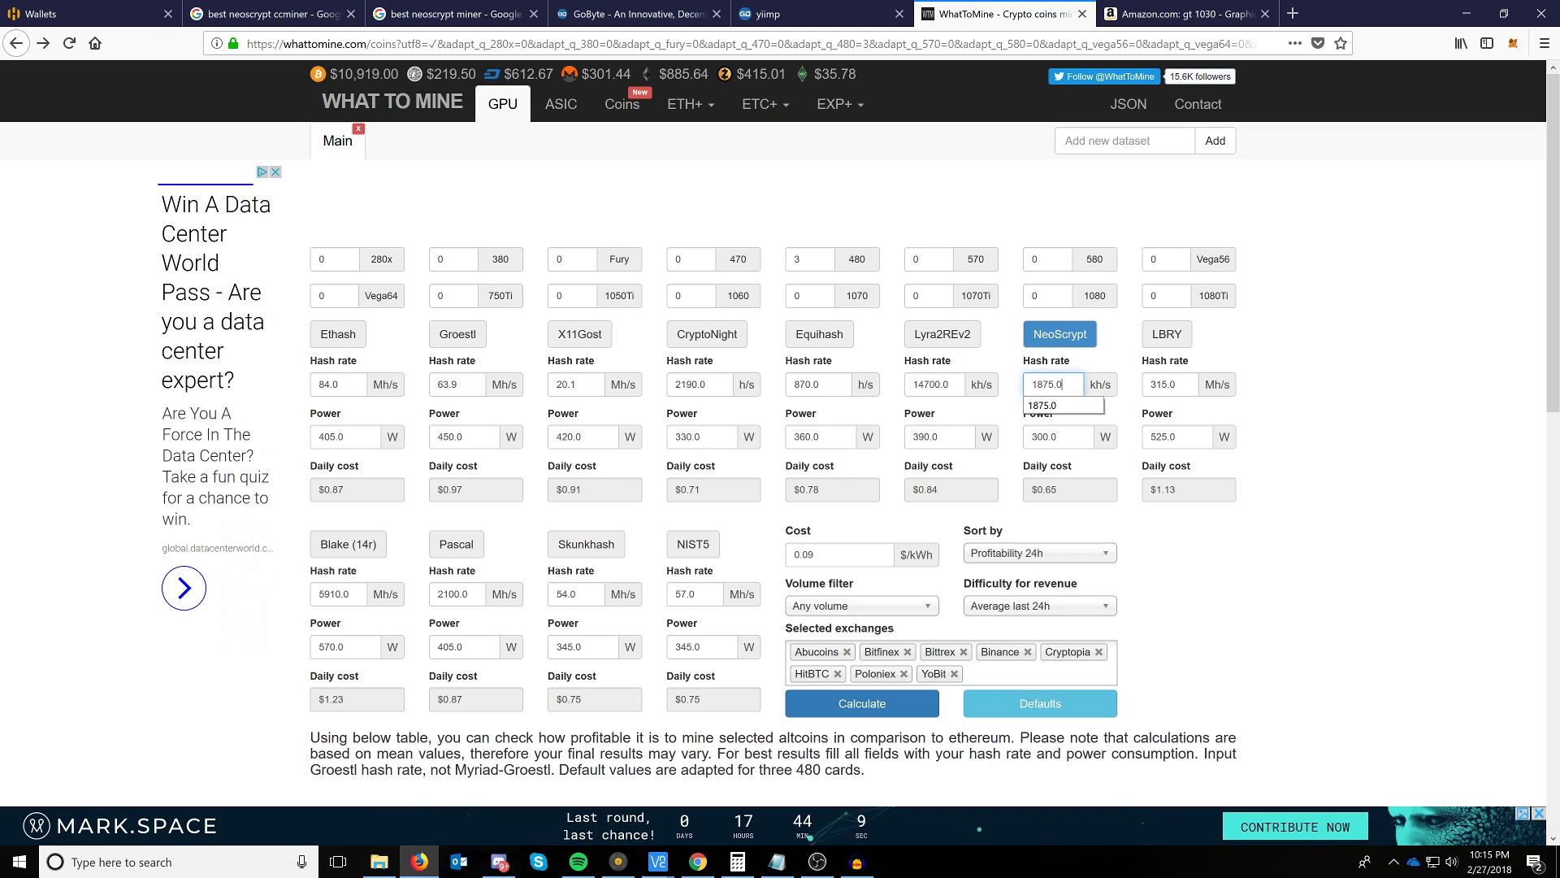
double_click(1048, 384)
type("19")
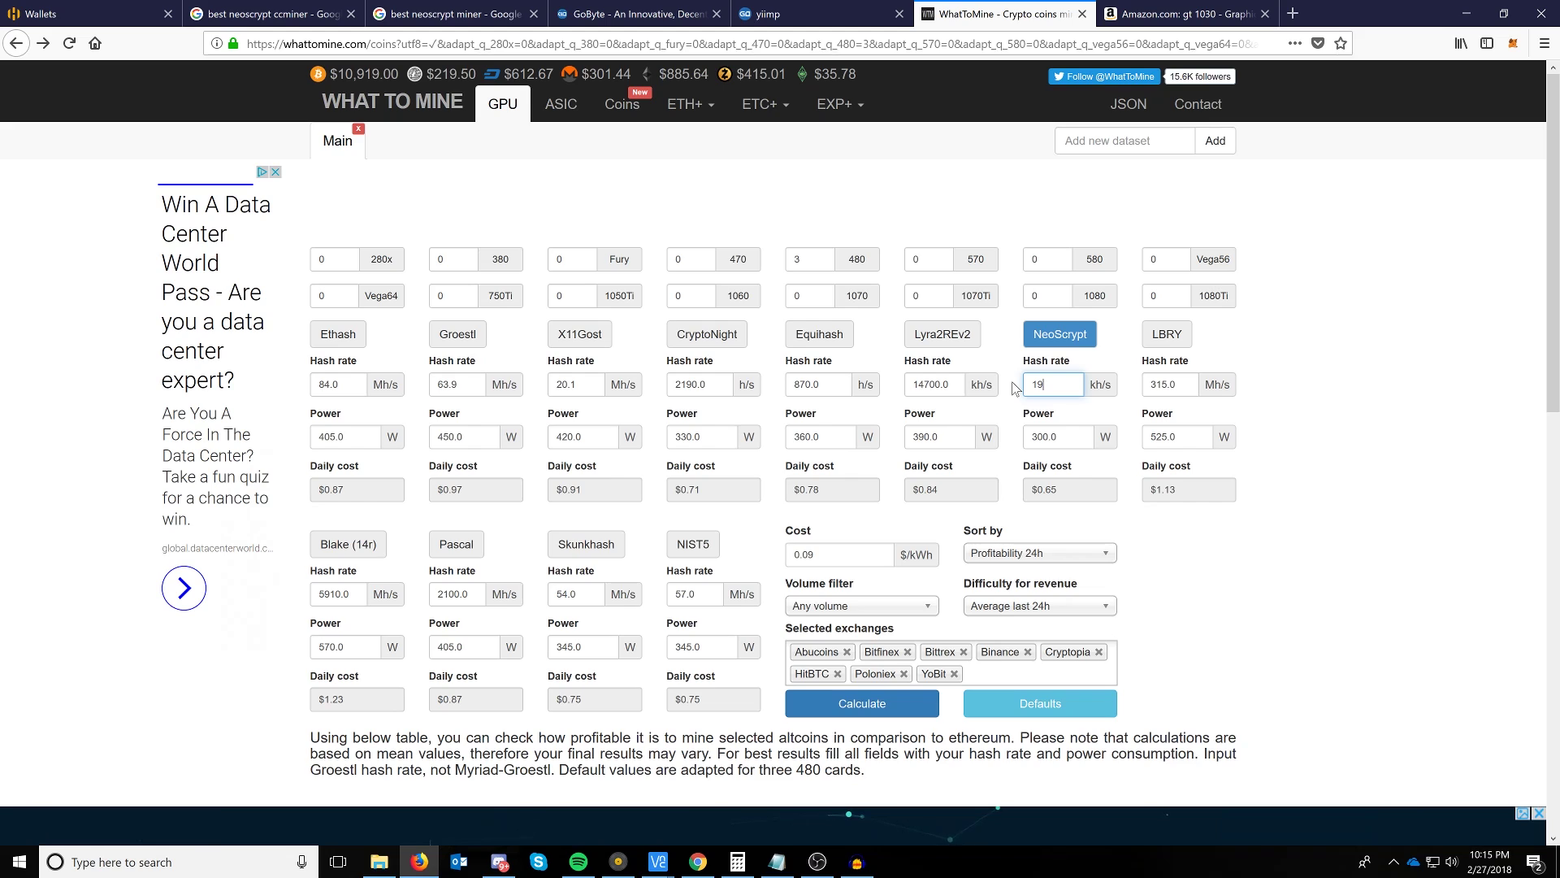
type("00")
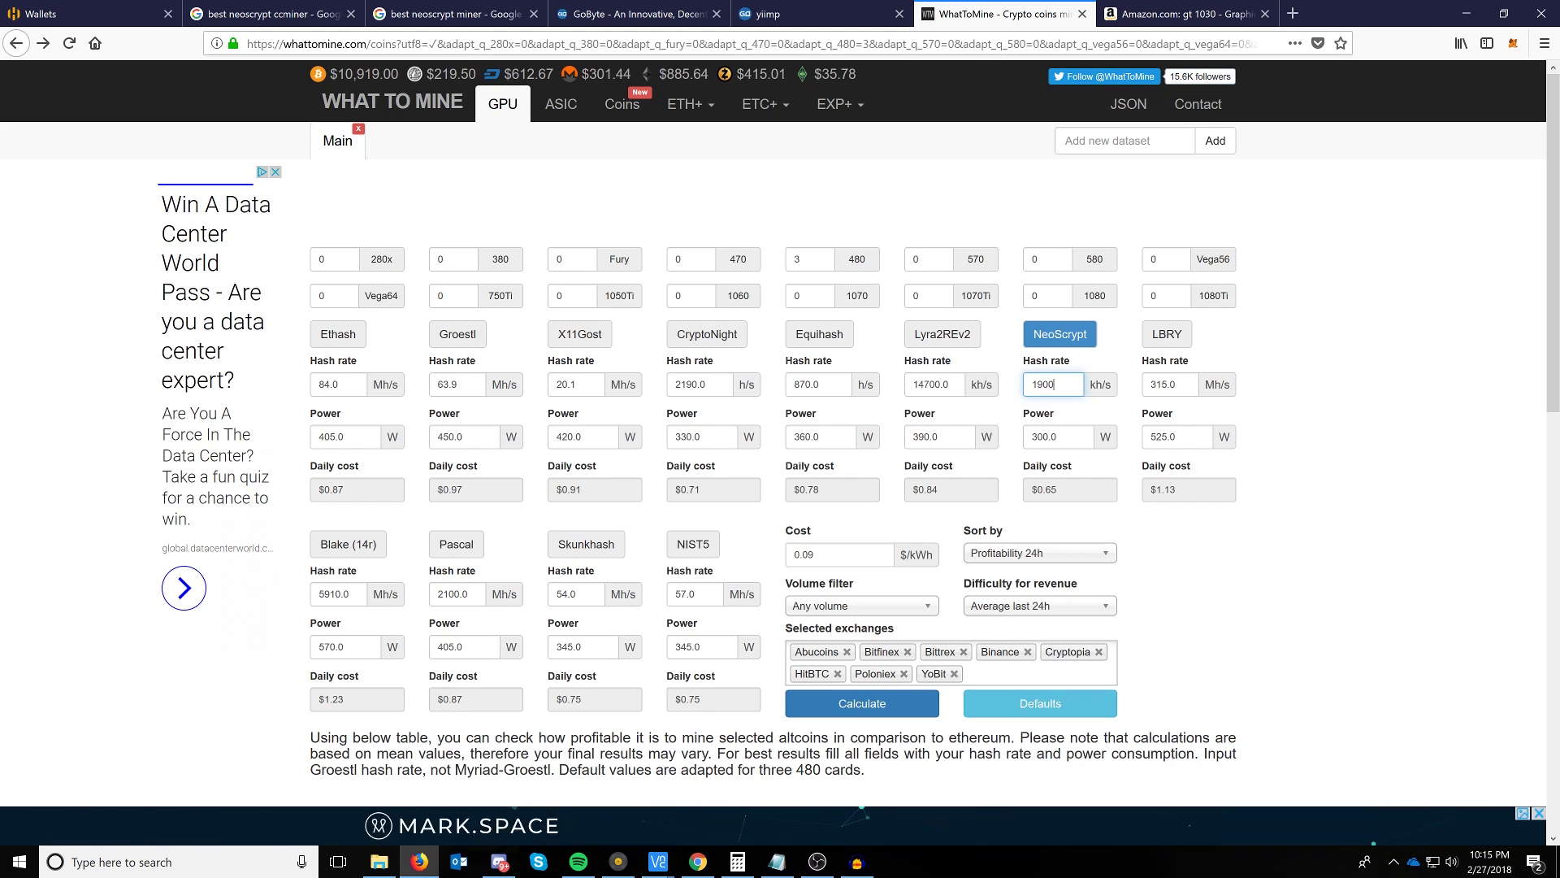
left_click(1057, 436)
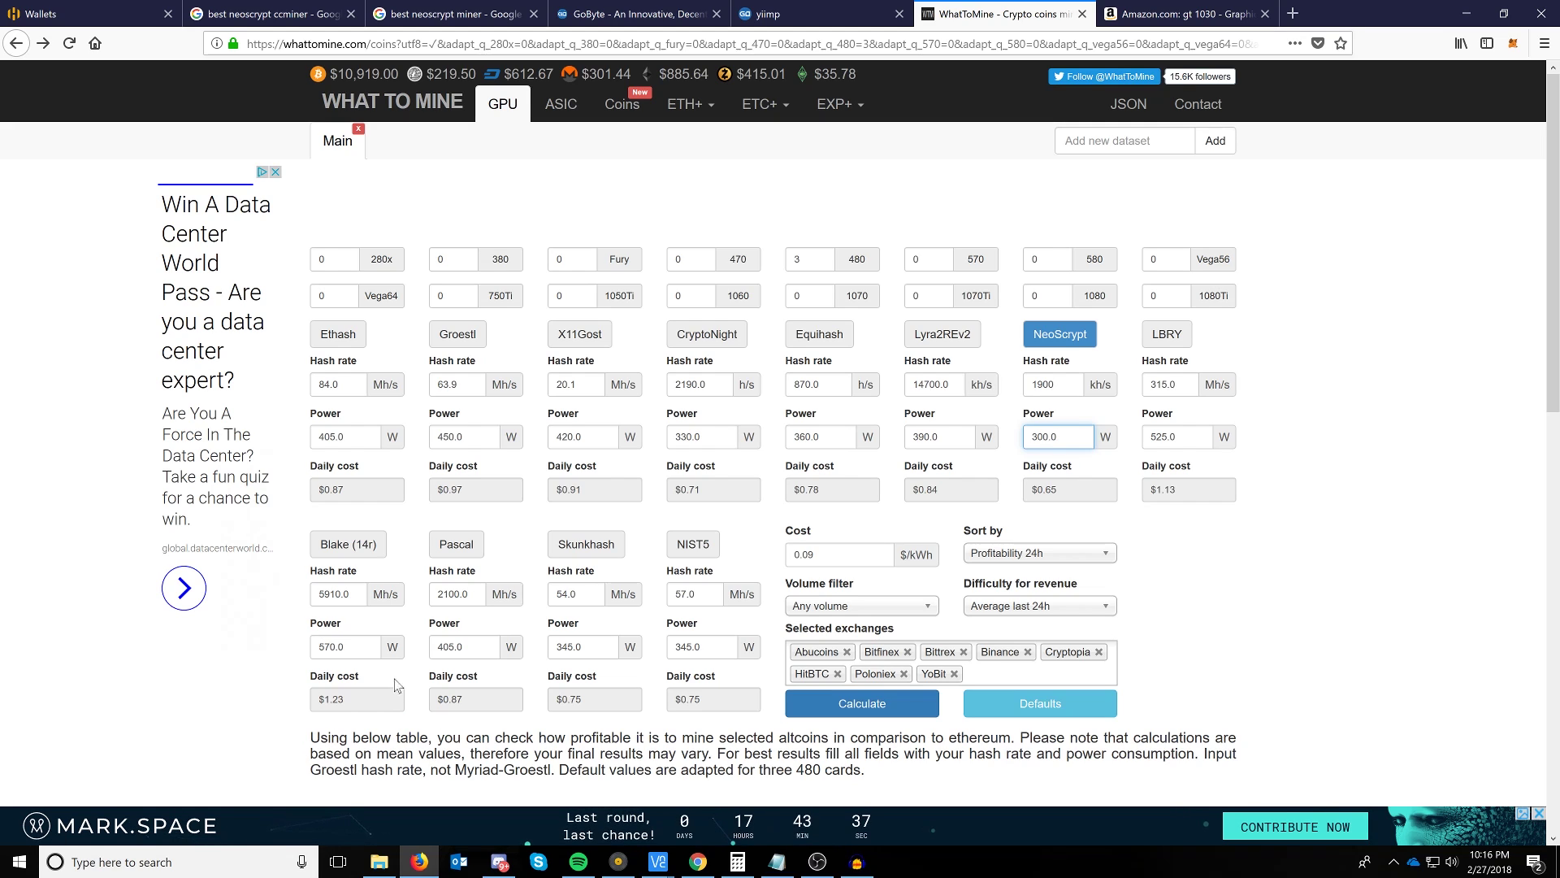
Submit the WhatToMine calculation with NeoScrypt at 1900 kh/s and 300 W
scroll(1052, 597, "down", 2)
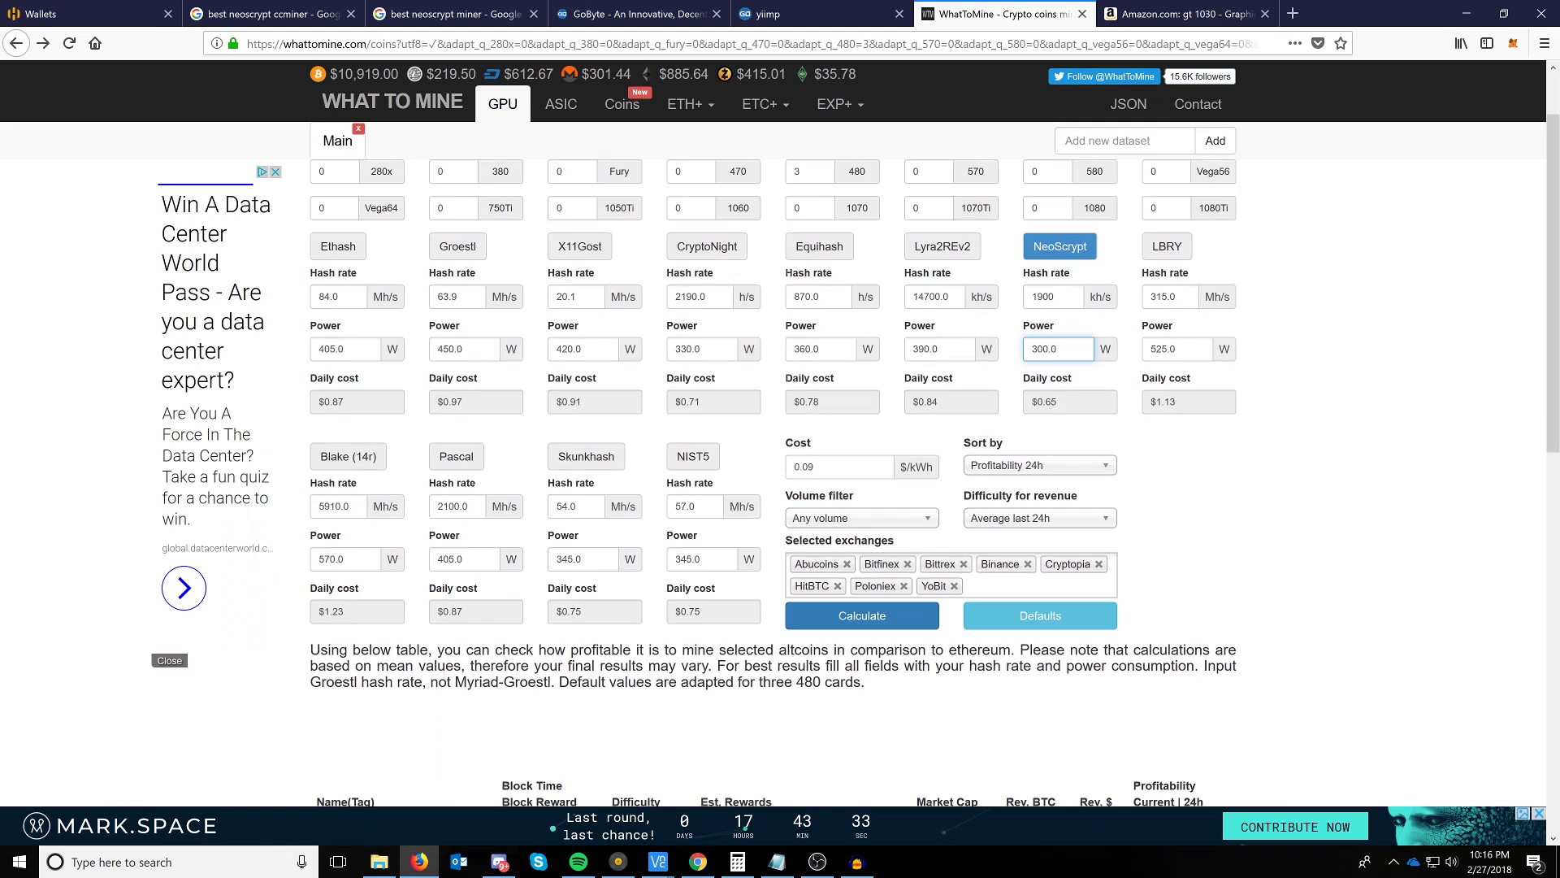
left_click(860, 619)
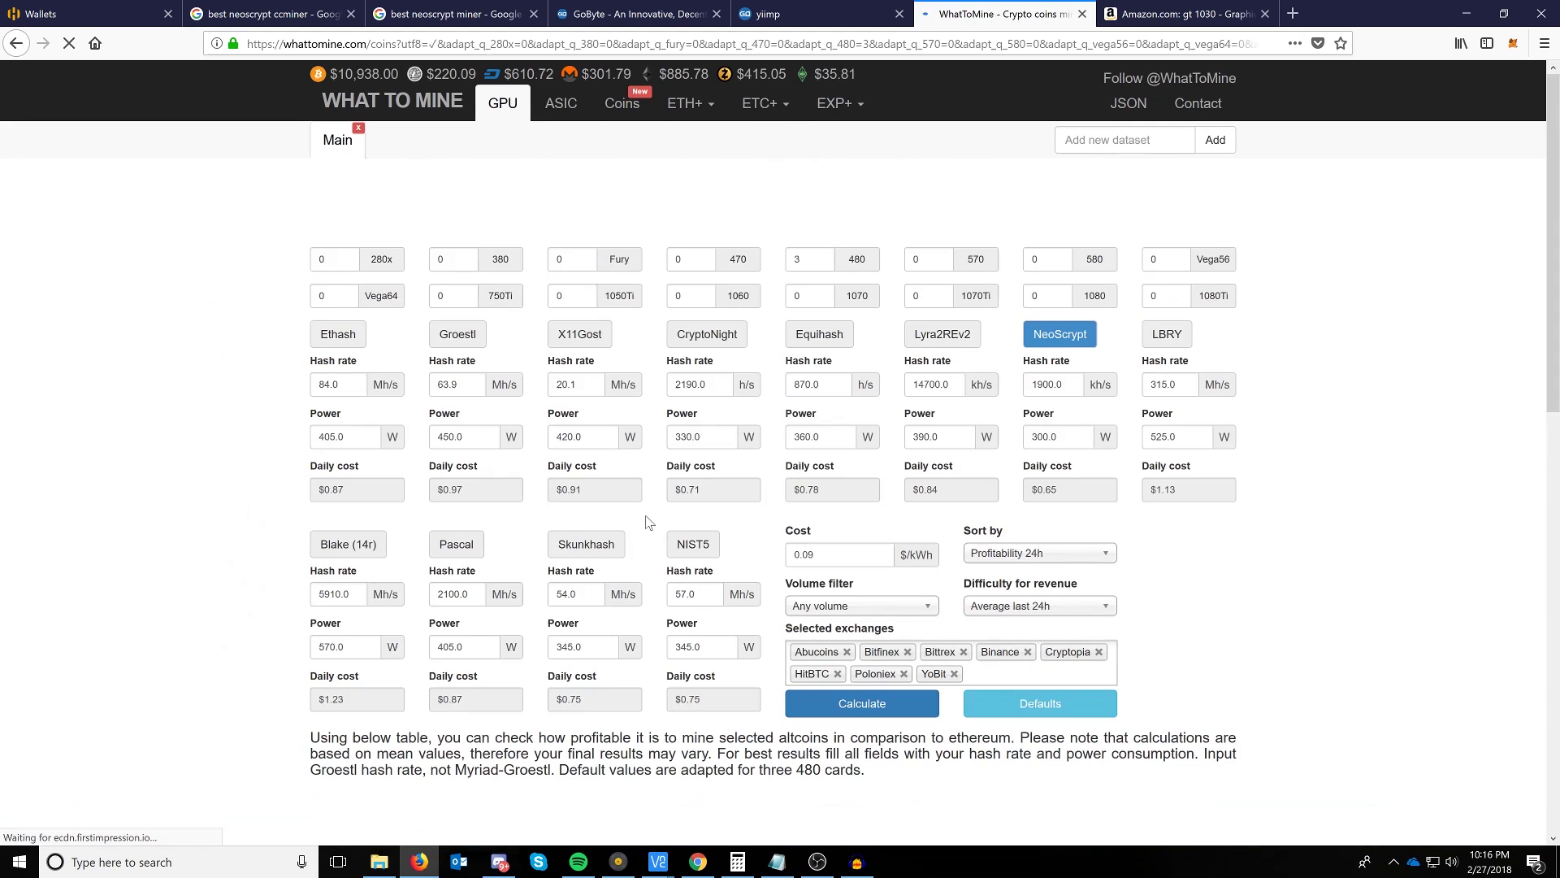
Scroll the NeoScrypt results down to Feathercoin and back to GoByte's $4.65 daily revenue
scroll(640, 514, "down", 5)
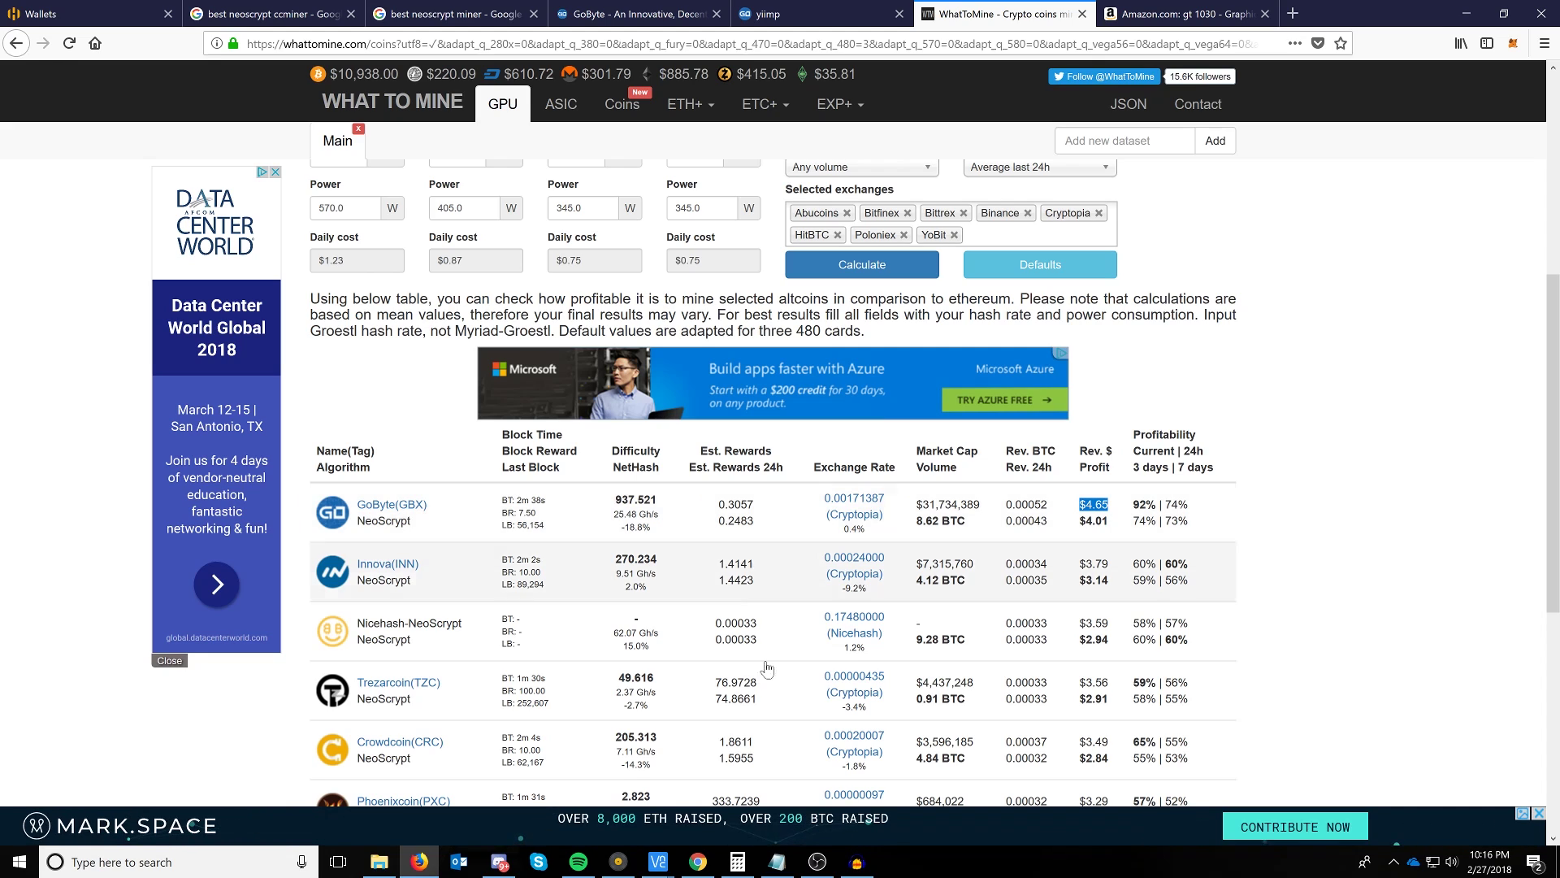
left_click(1259, 566)
scroll(795, 561, "down", 2)
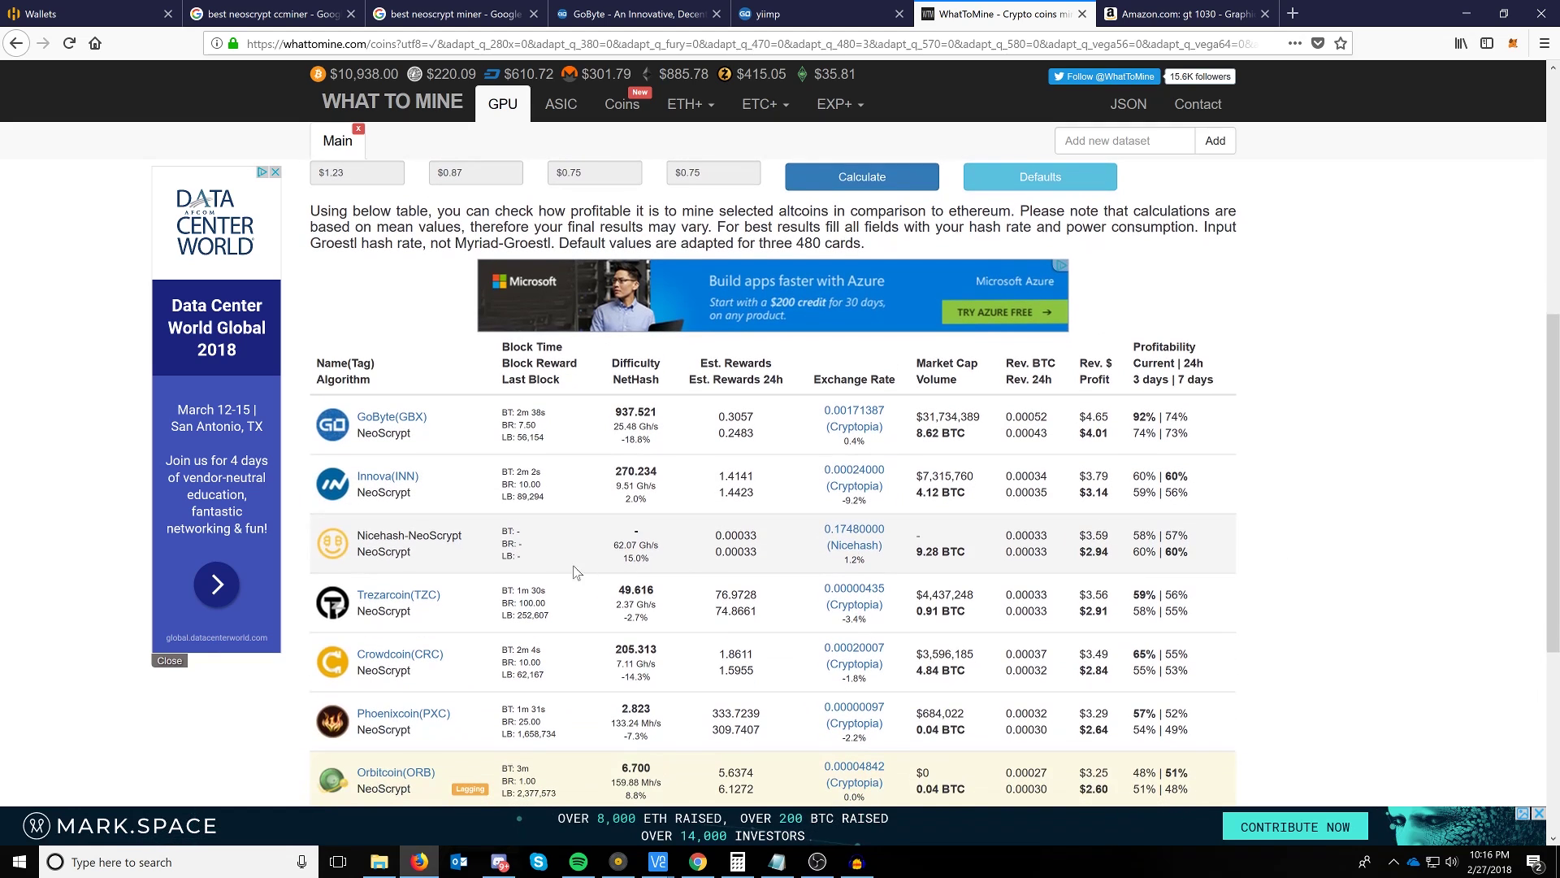
scroll(416, 653, "down", 2)
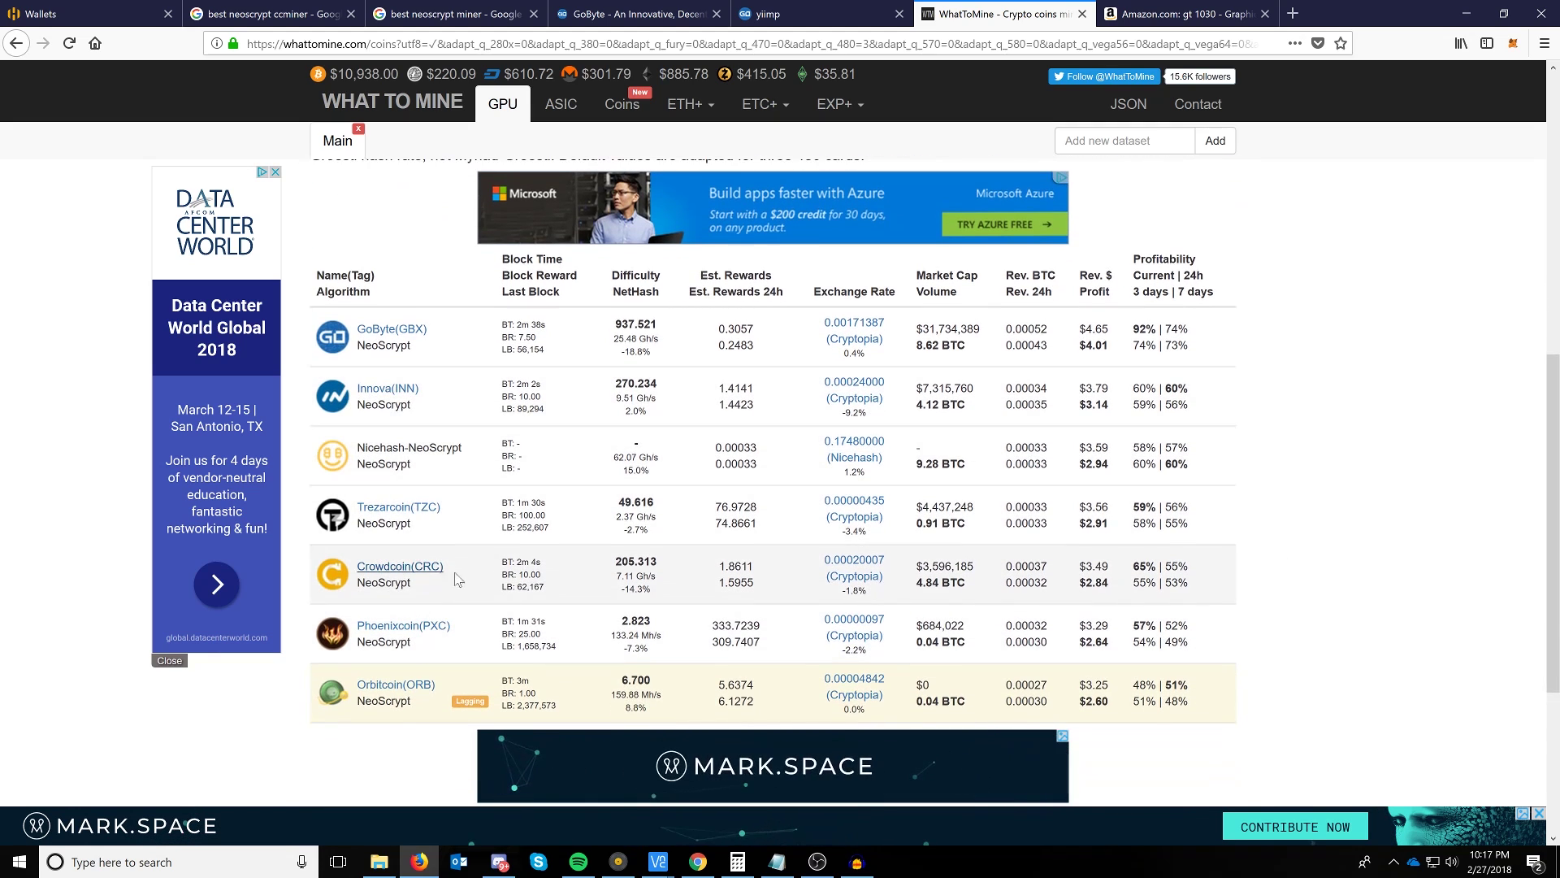
scroll(443, 591, "down", 3)
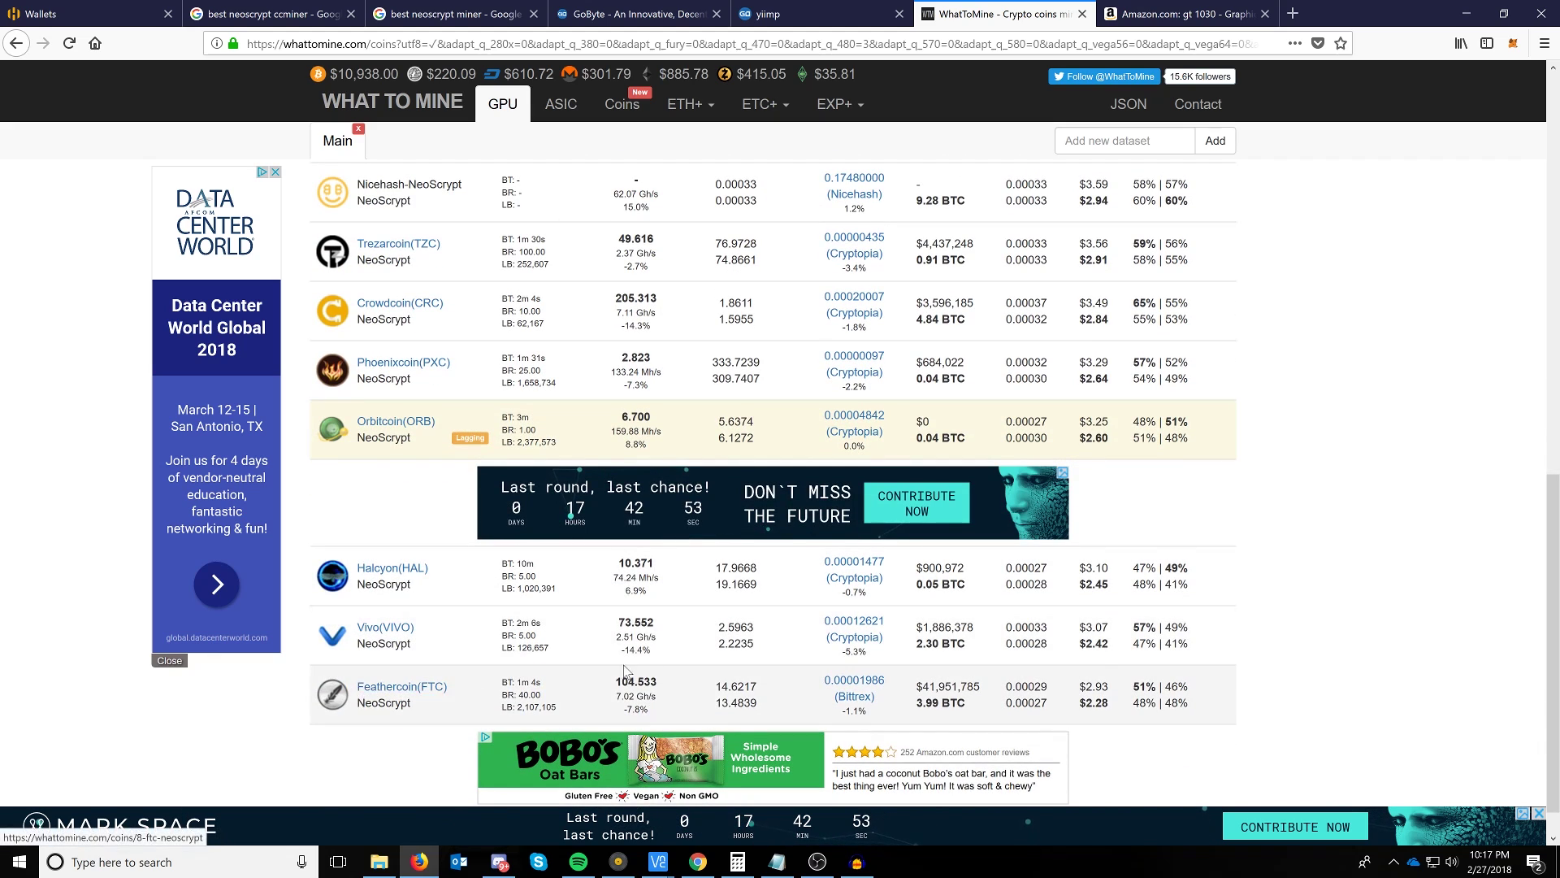
scroll(489, 658, "up", 1)
scroll(489, 659, "up", 2)
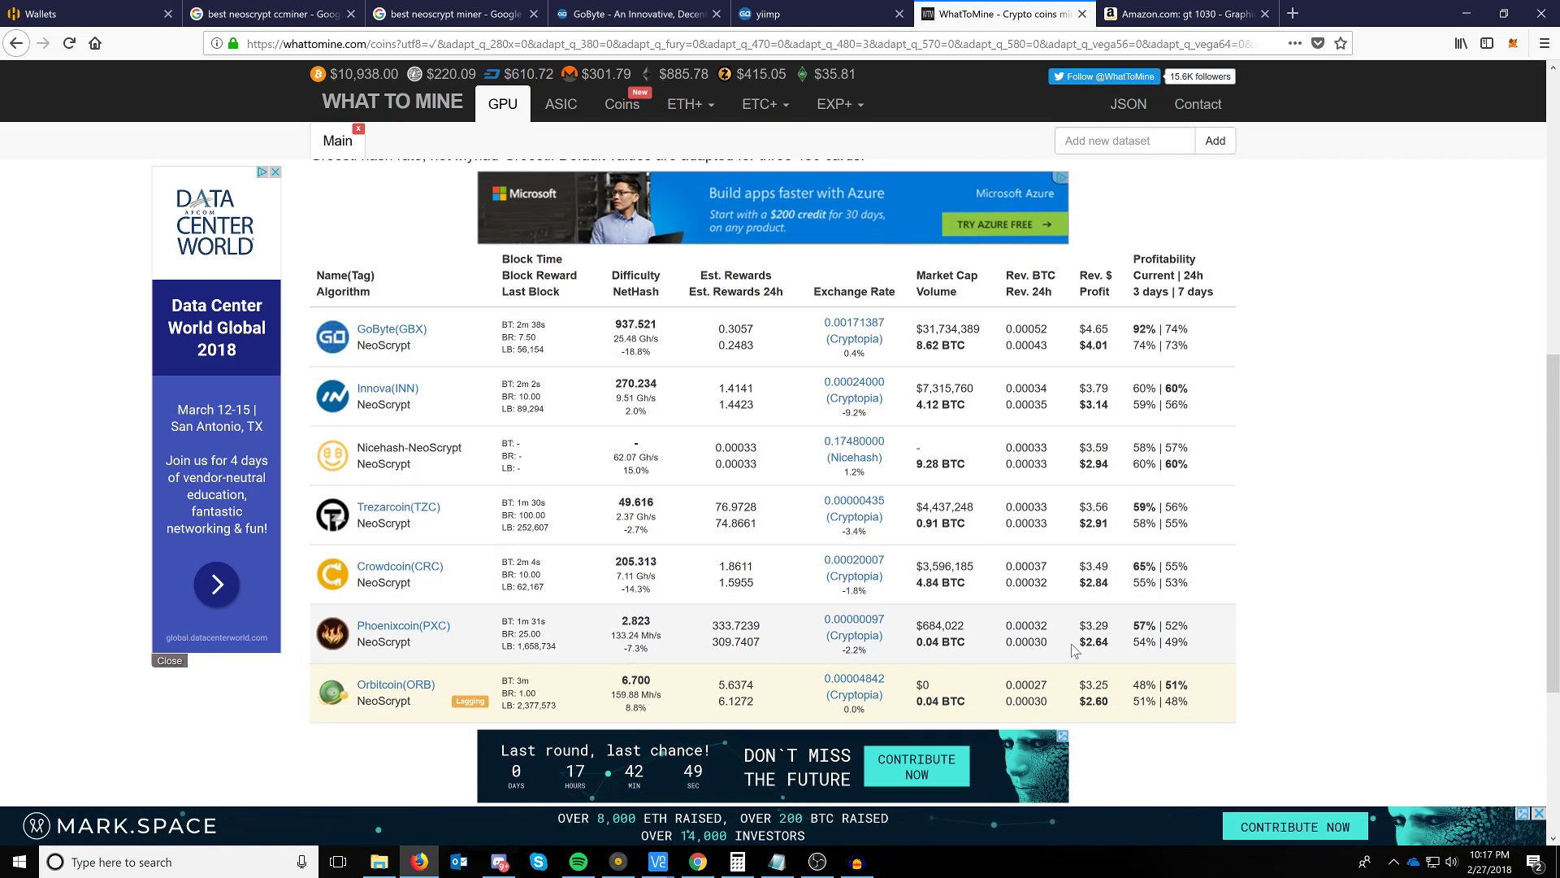
scroll(1006, 327, "up", 1)
scroll(1006, 326, "down", 5)
scroll(1072, 657, "up", 5)
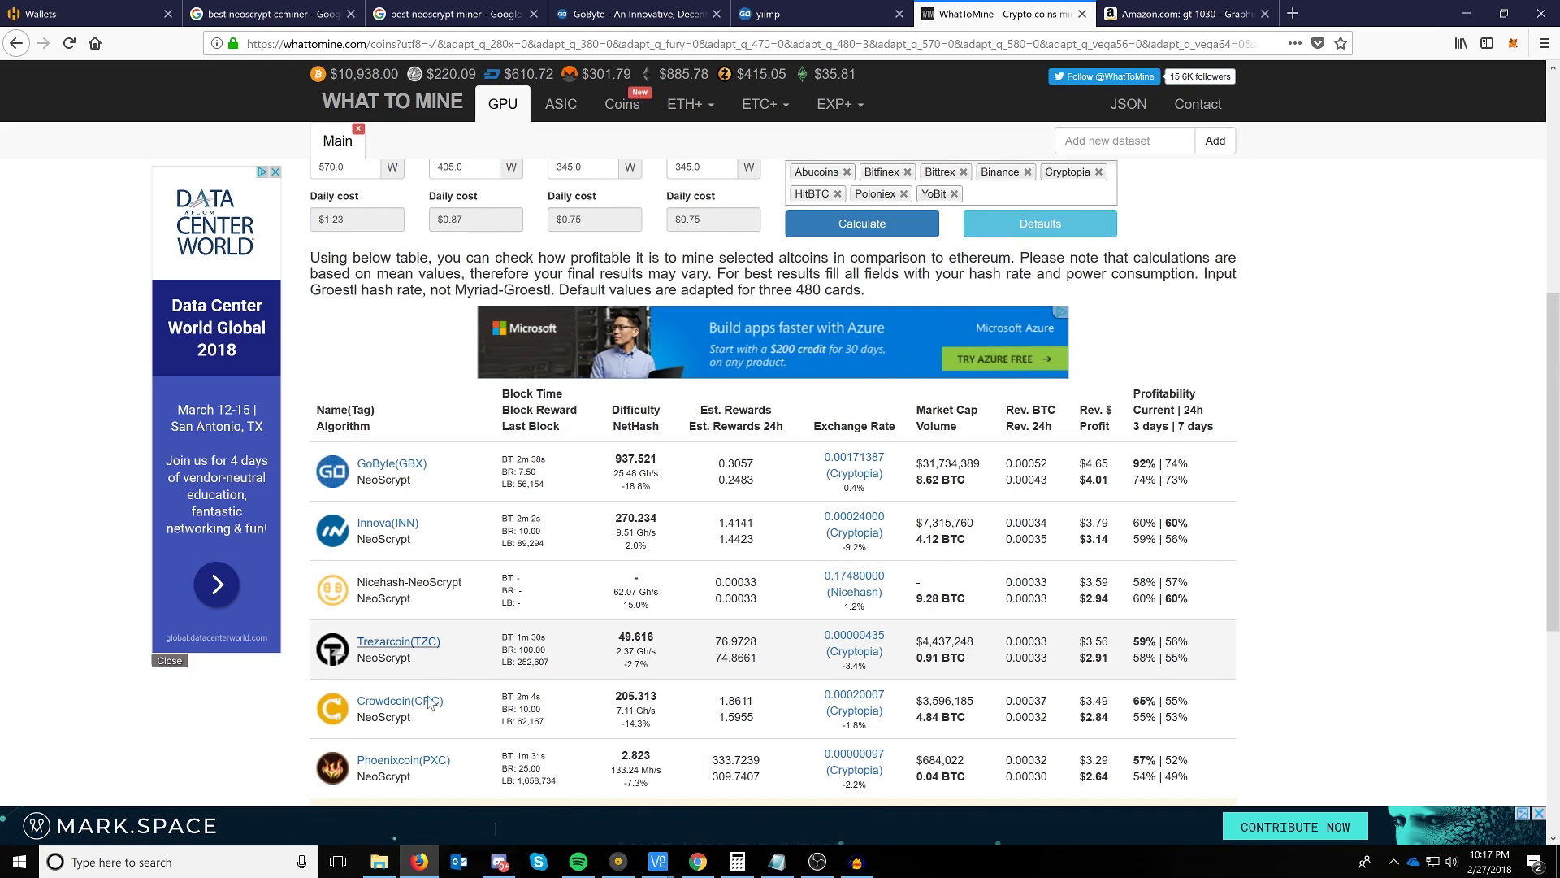
mouse_move(738, 866)
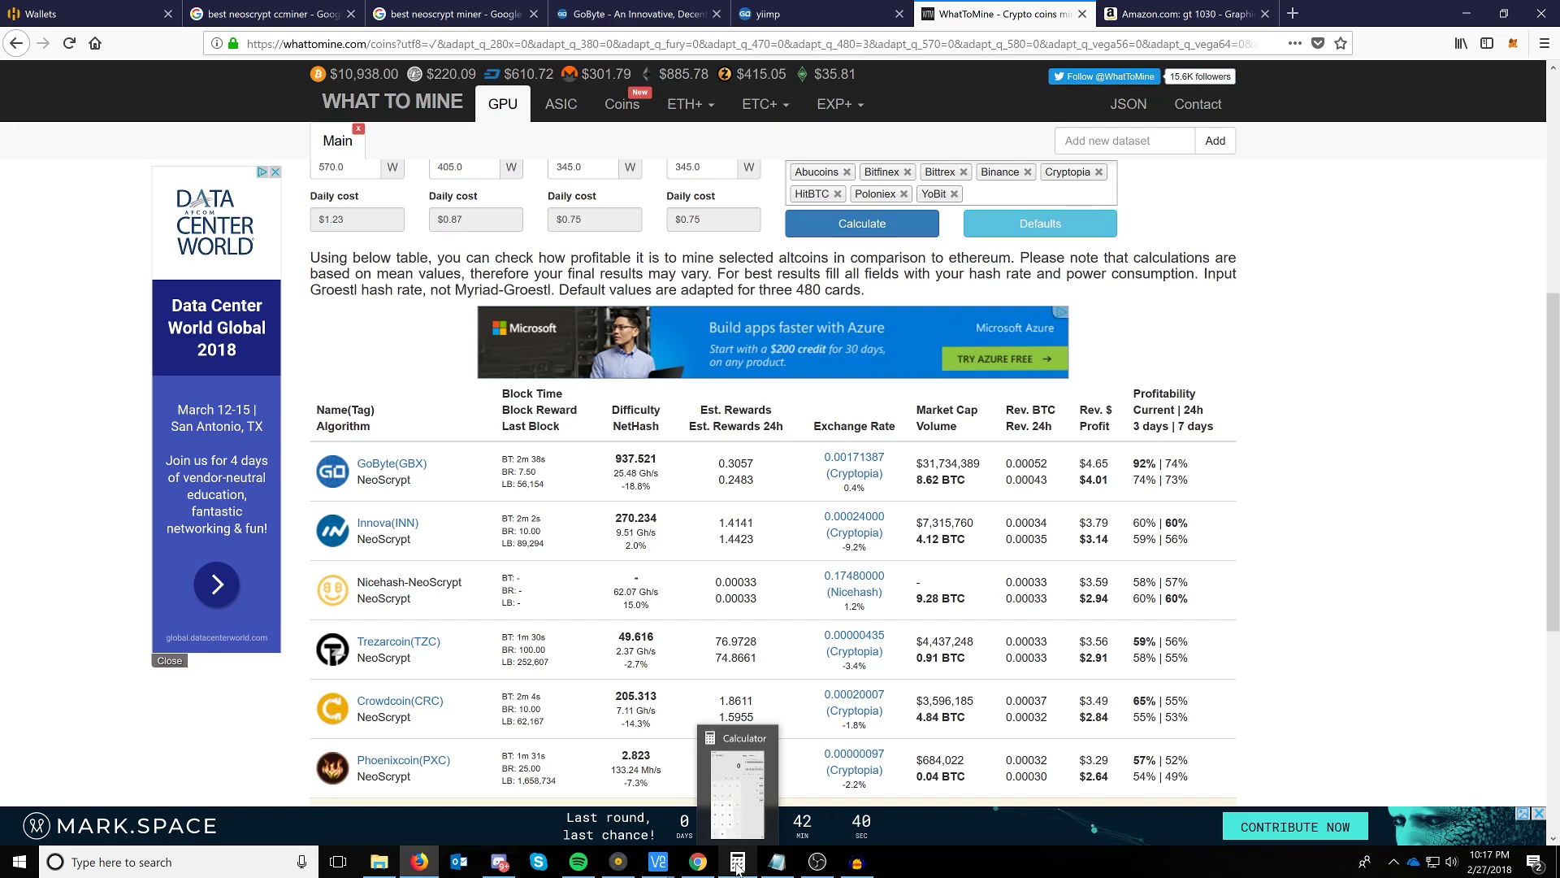
Place the rig part-cost notes and Calculator side by side
left_click(777, 863)
left_click_drag(607, 203, 226, 65)
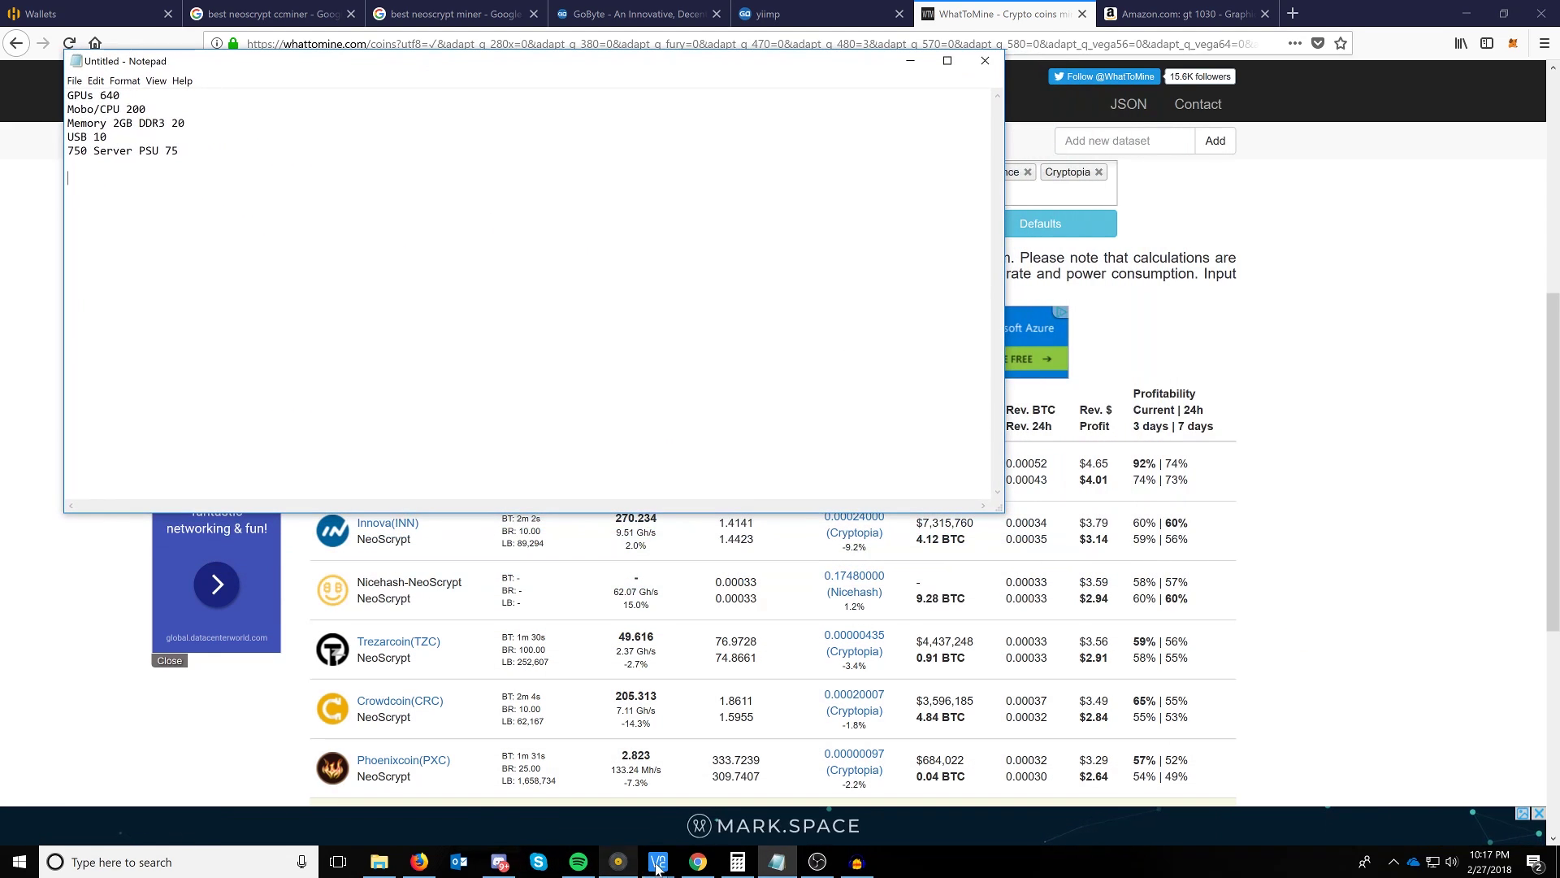
left_click(1226, 289)
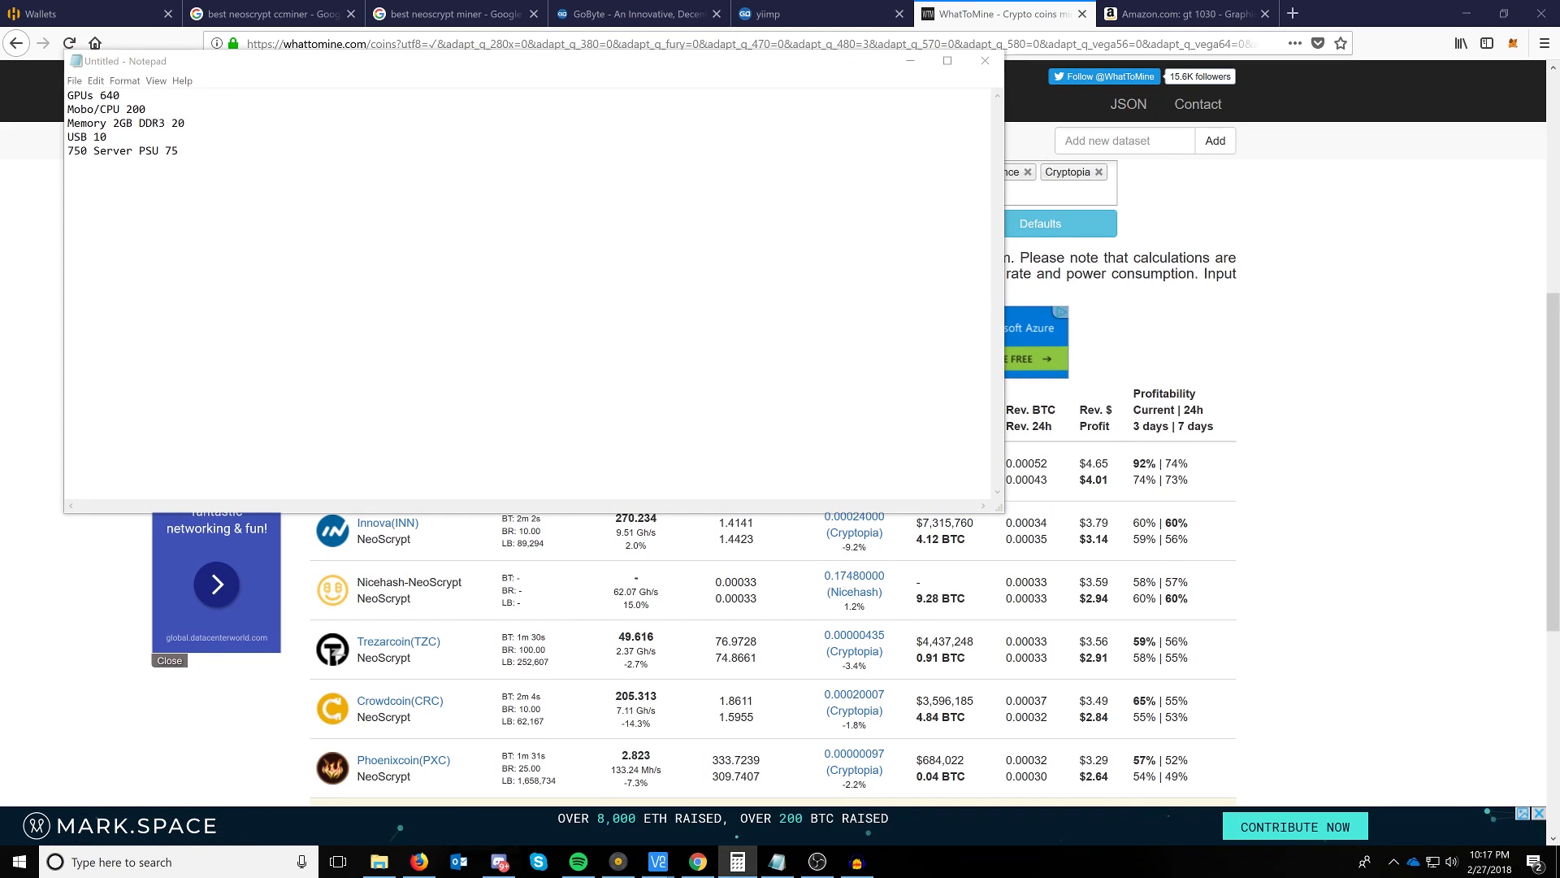
left_click(737, 862)
left_click_drag(1041, 71, 1050, 47)
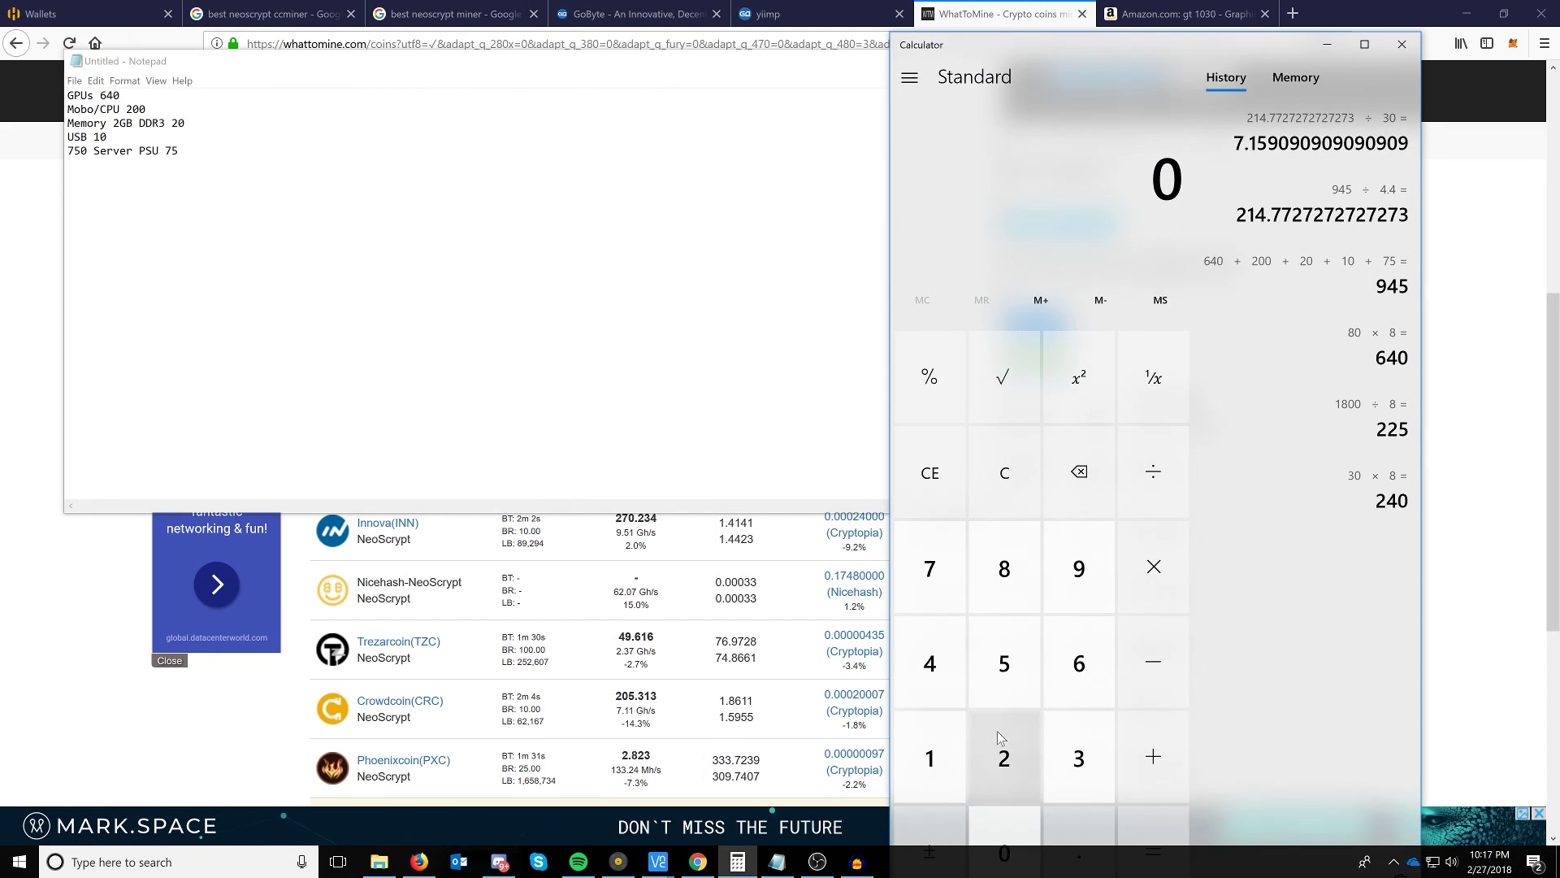
Enter 640 + 200 + 20 for the GPU, motherboard/CPU and memory costs
left_click(1090, 675)
left_click(931, 663)
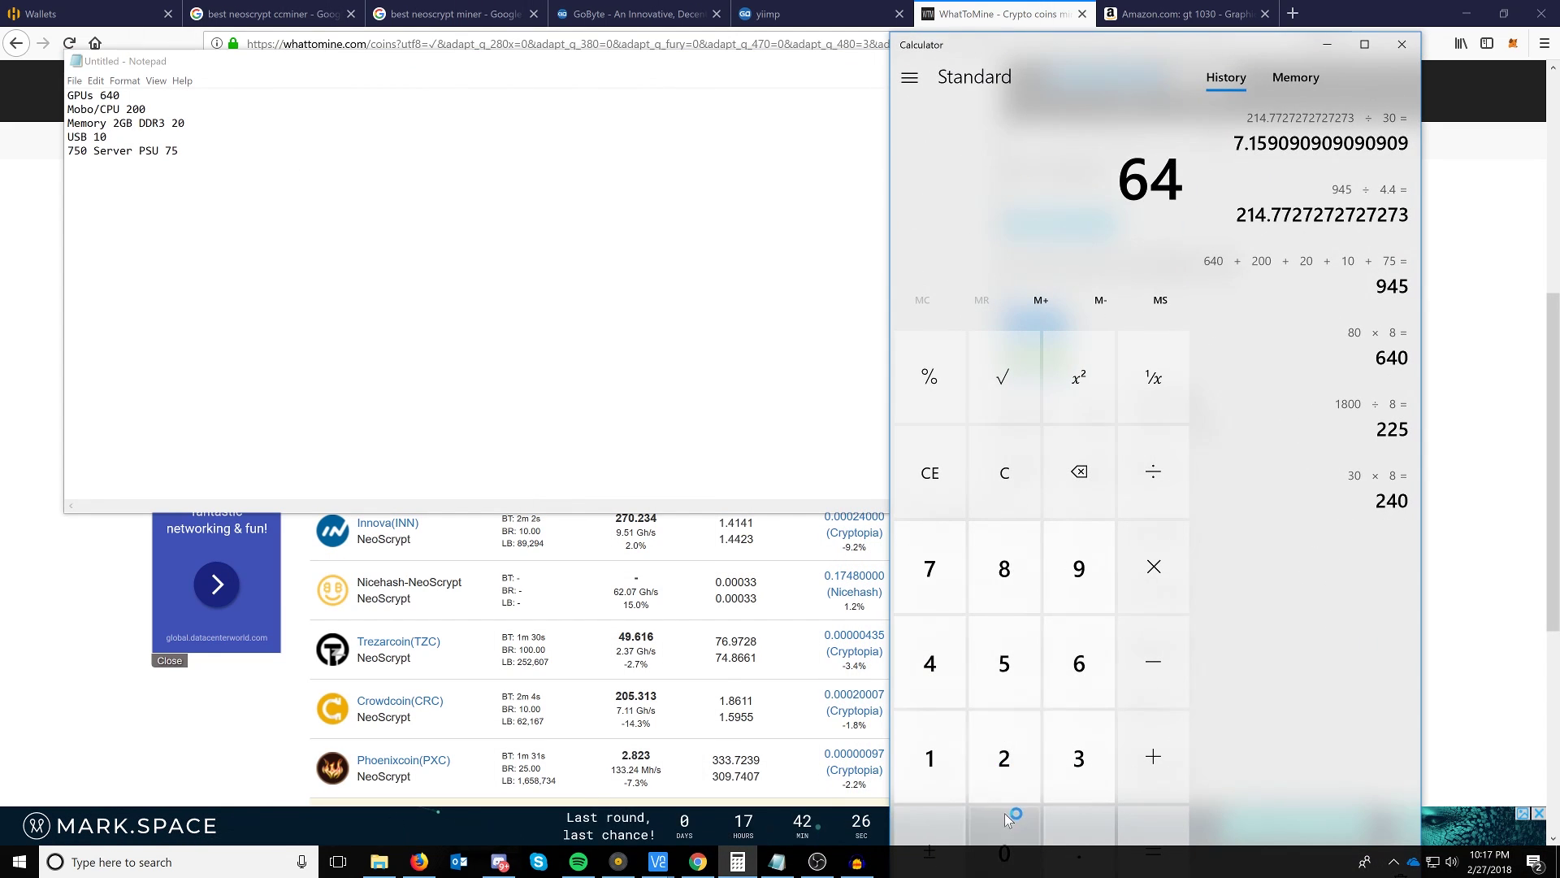
left_click(1005, 849)
left_click(1136, 749)
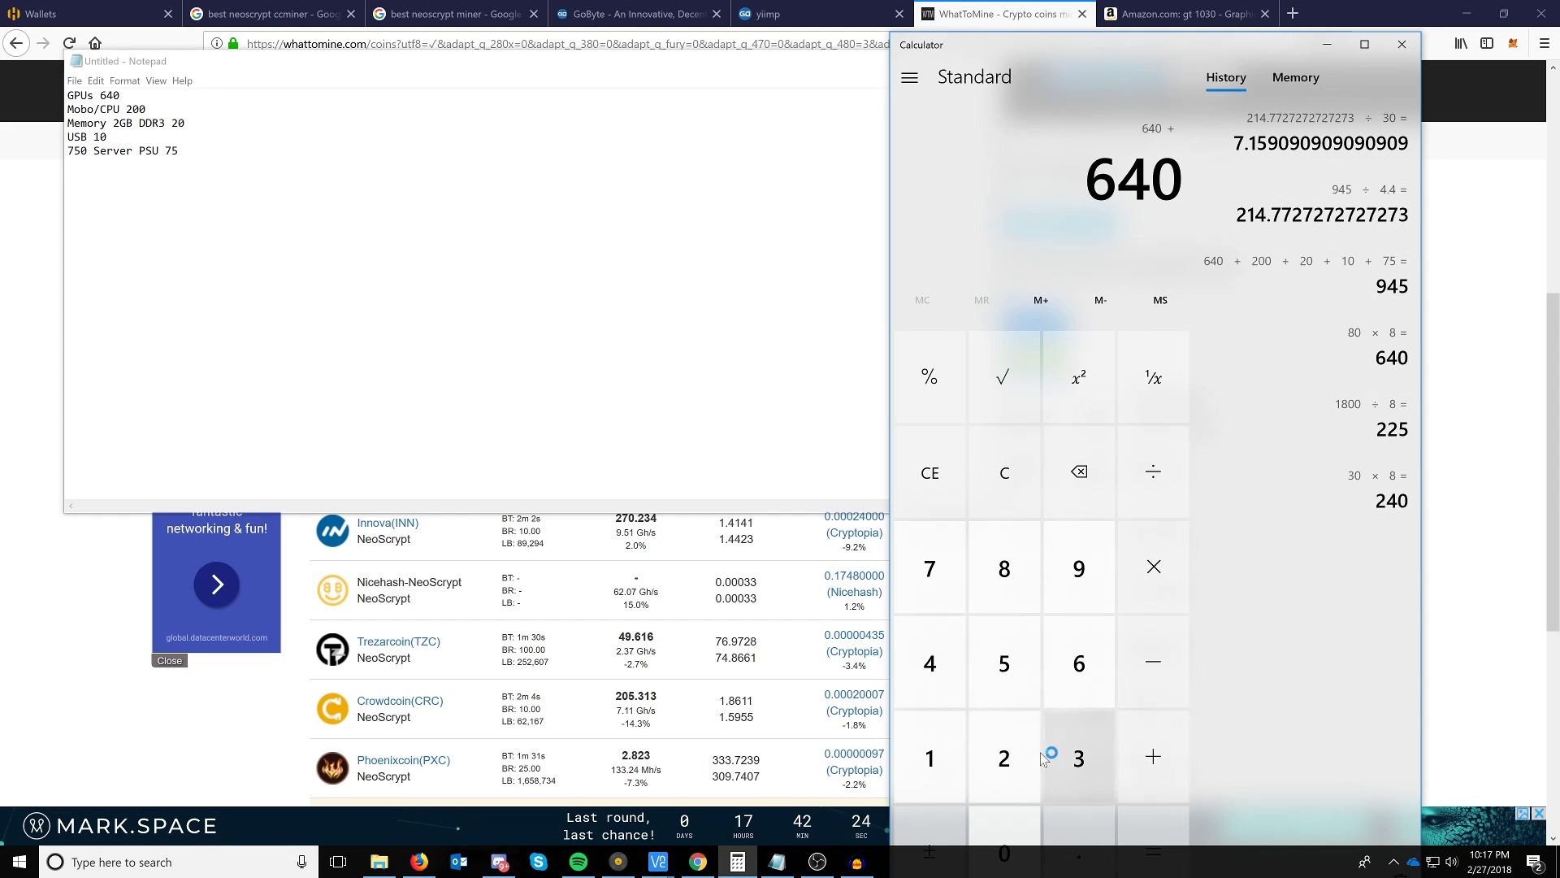
left_click(1004, 758)
left_click(1003, 827)
left_click(1002, 826)
left_click(1143, 777)
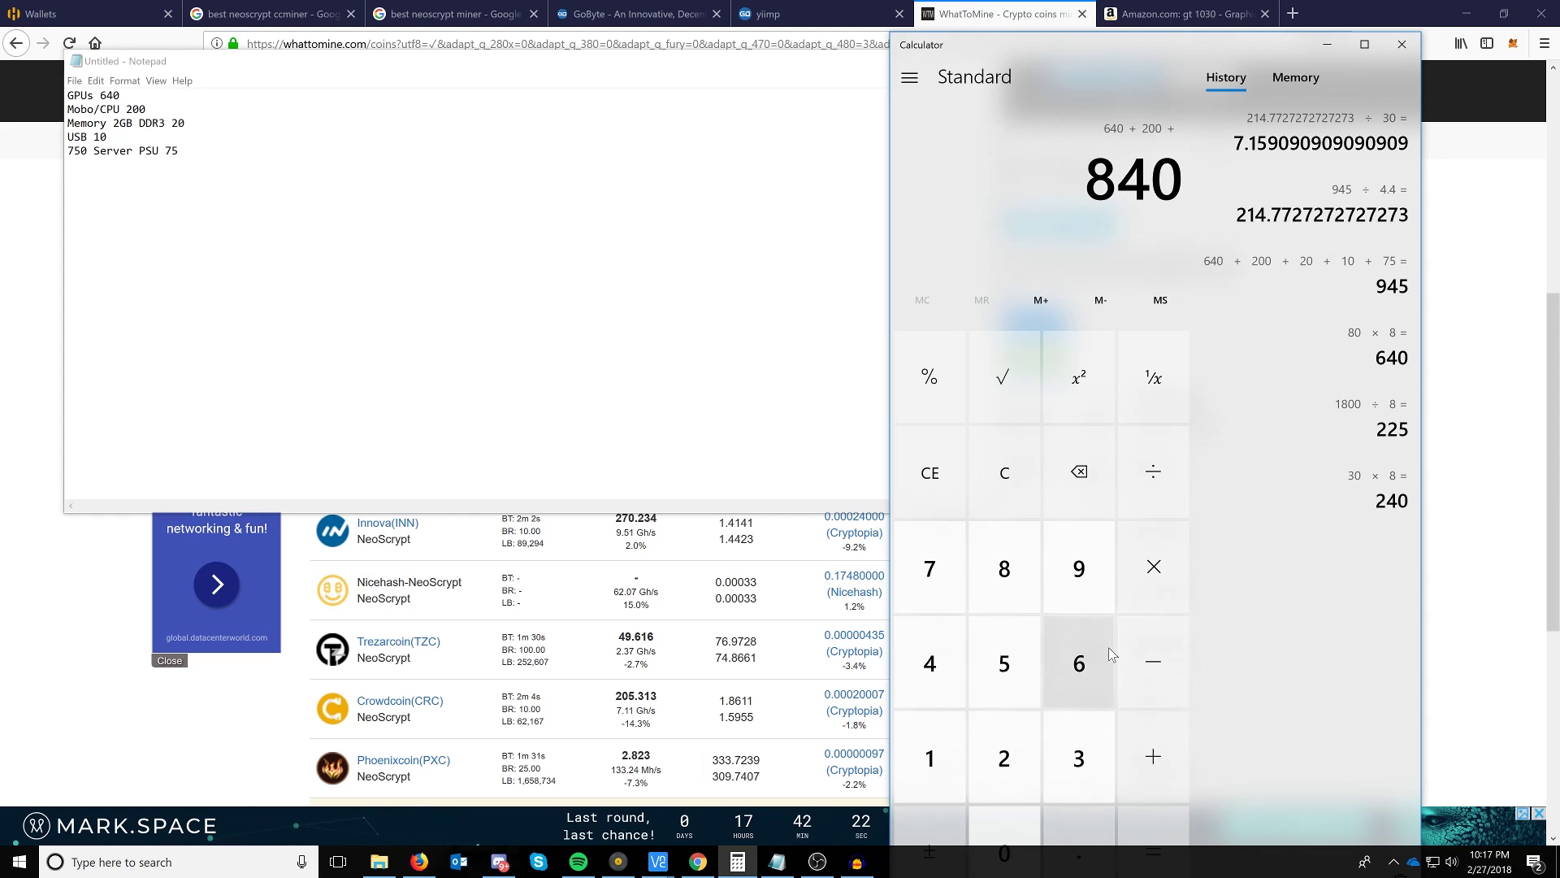
left_click(1016, 759)
left_click(1019, 808)
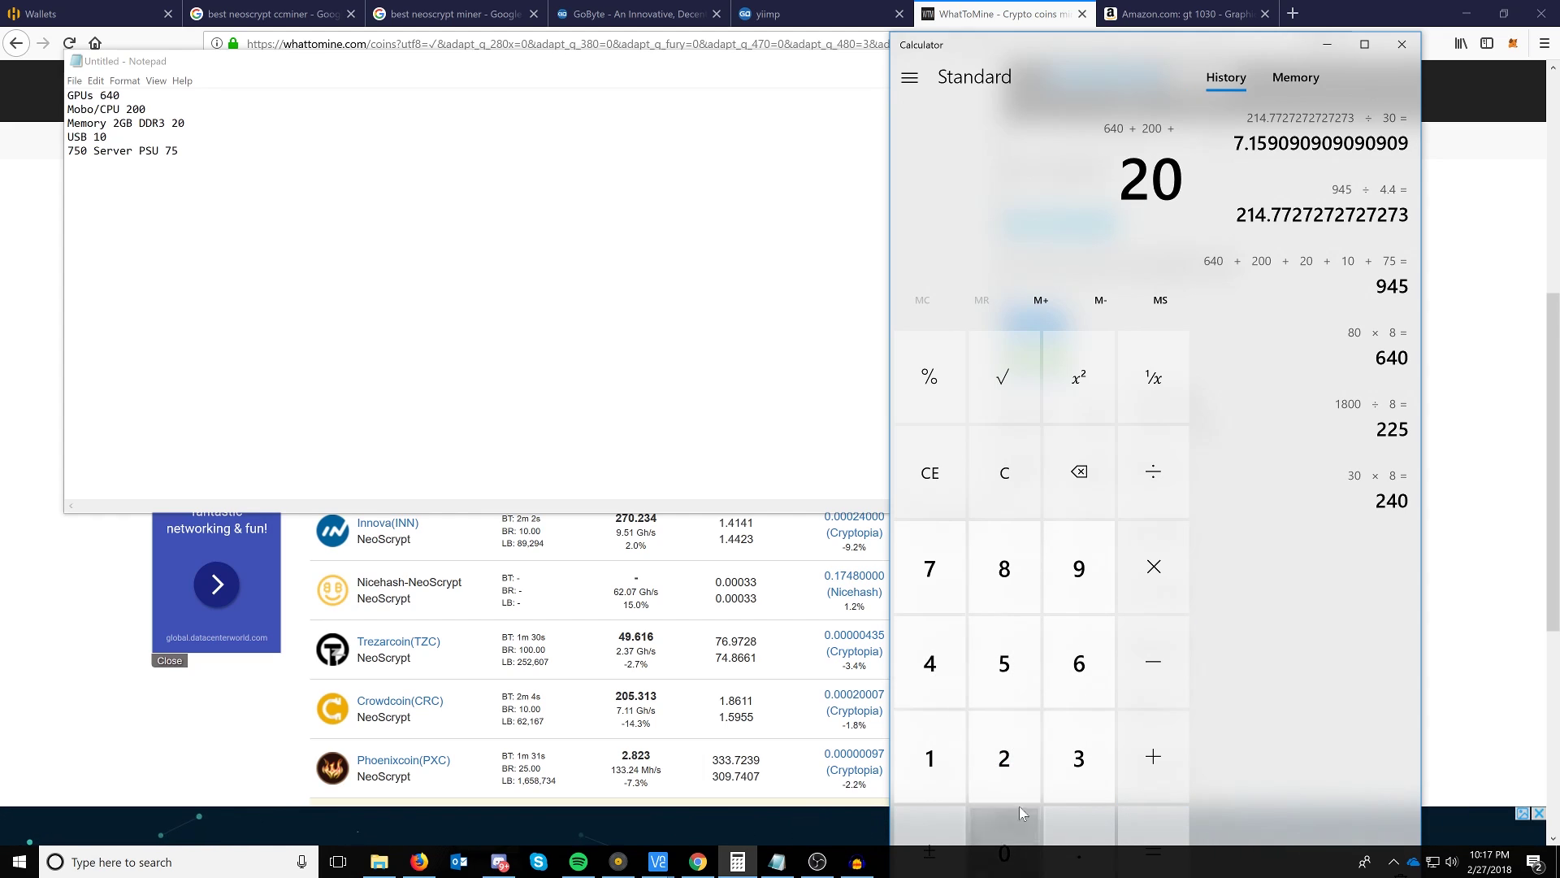
left_click(1167, 759)
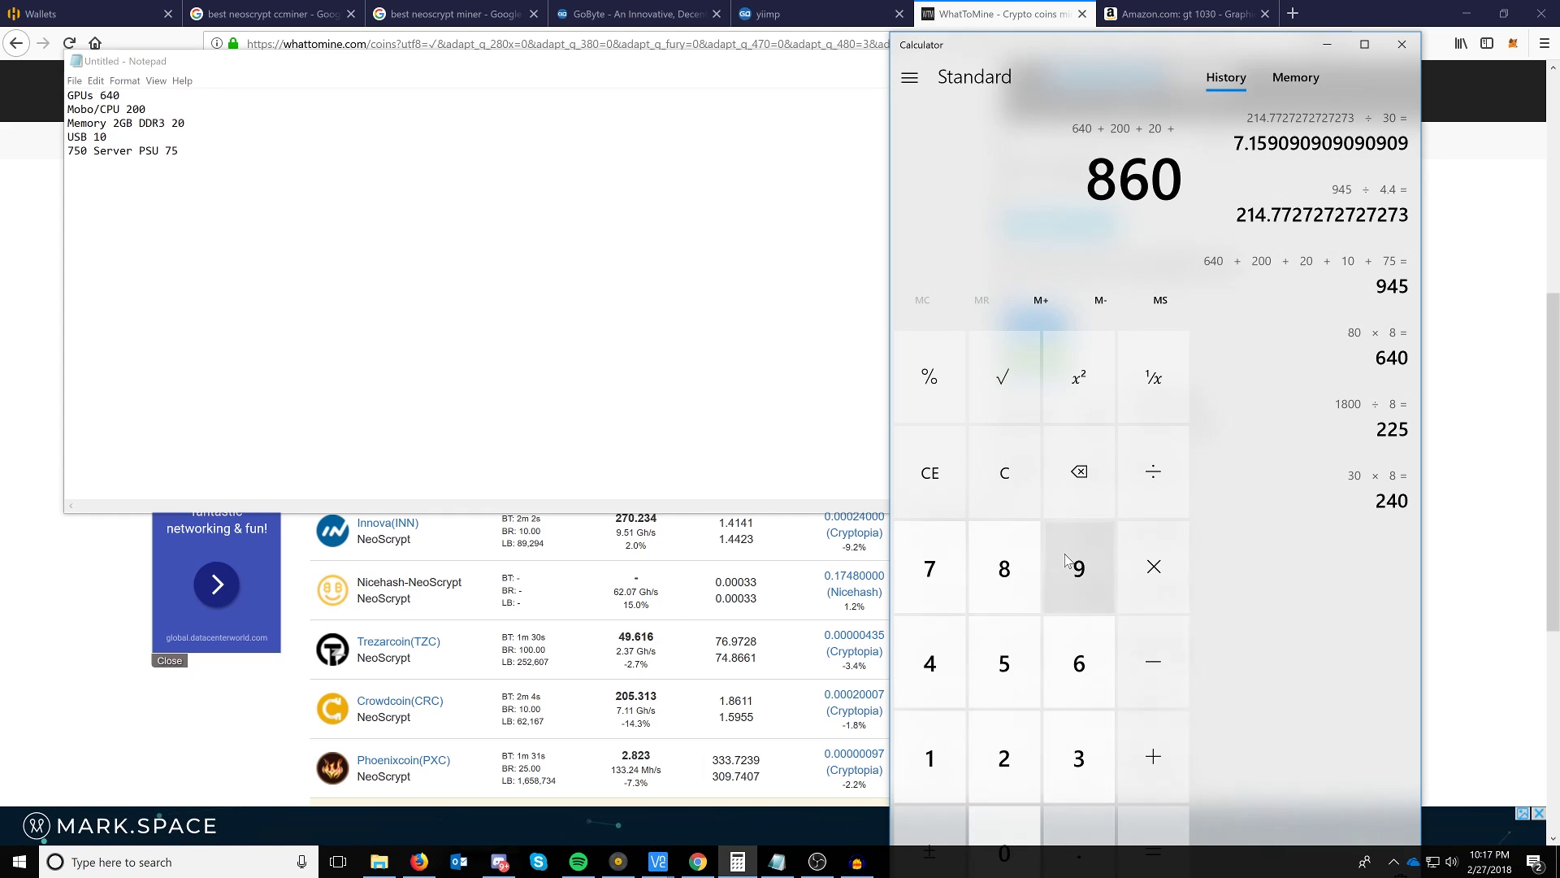
Add the 10 USB and 75 power supply costs for a 945 total
type("1")
left_click(974, 811)
left_click(1138, 749)
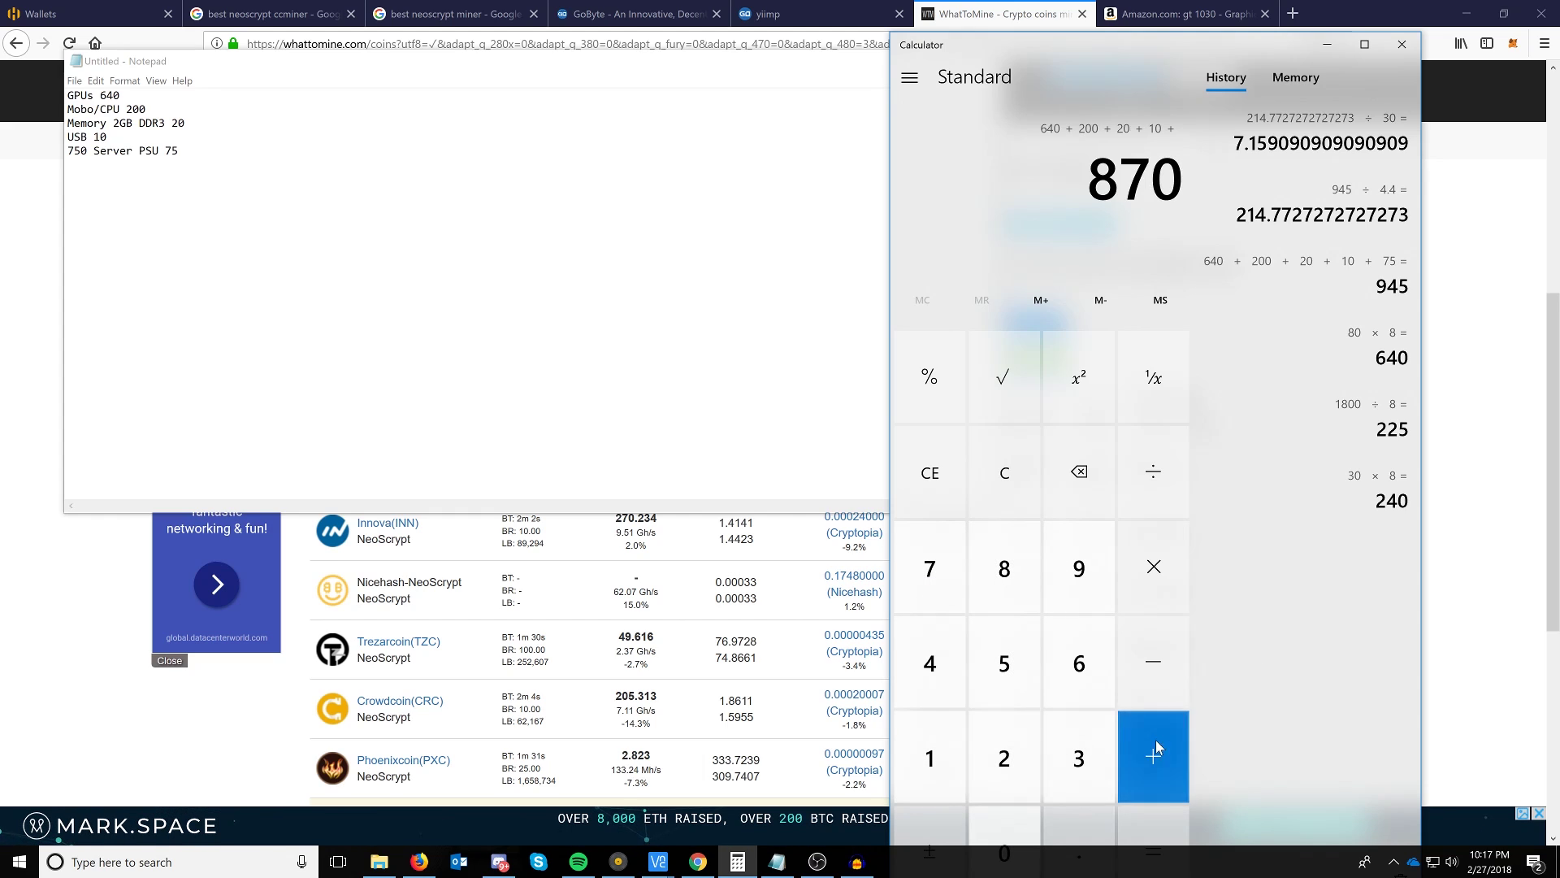
left_click(949, 603)
left_click(985, 652)
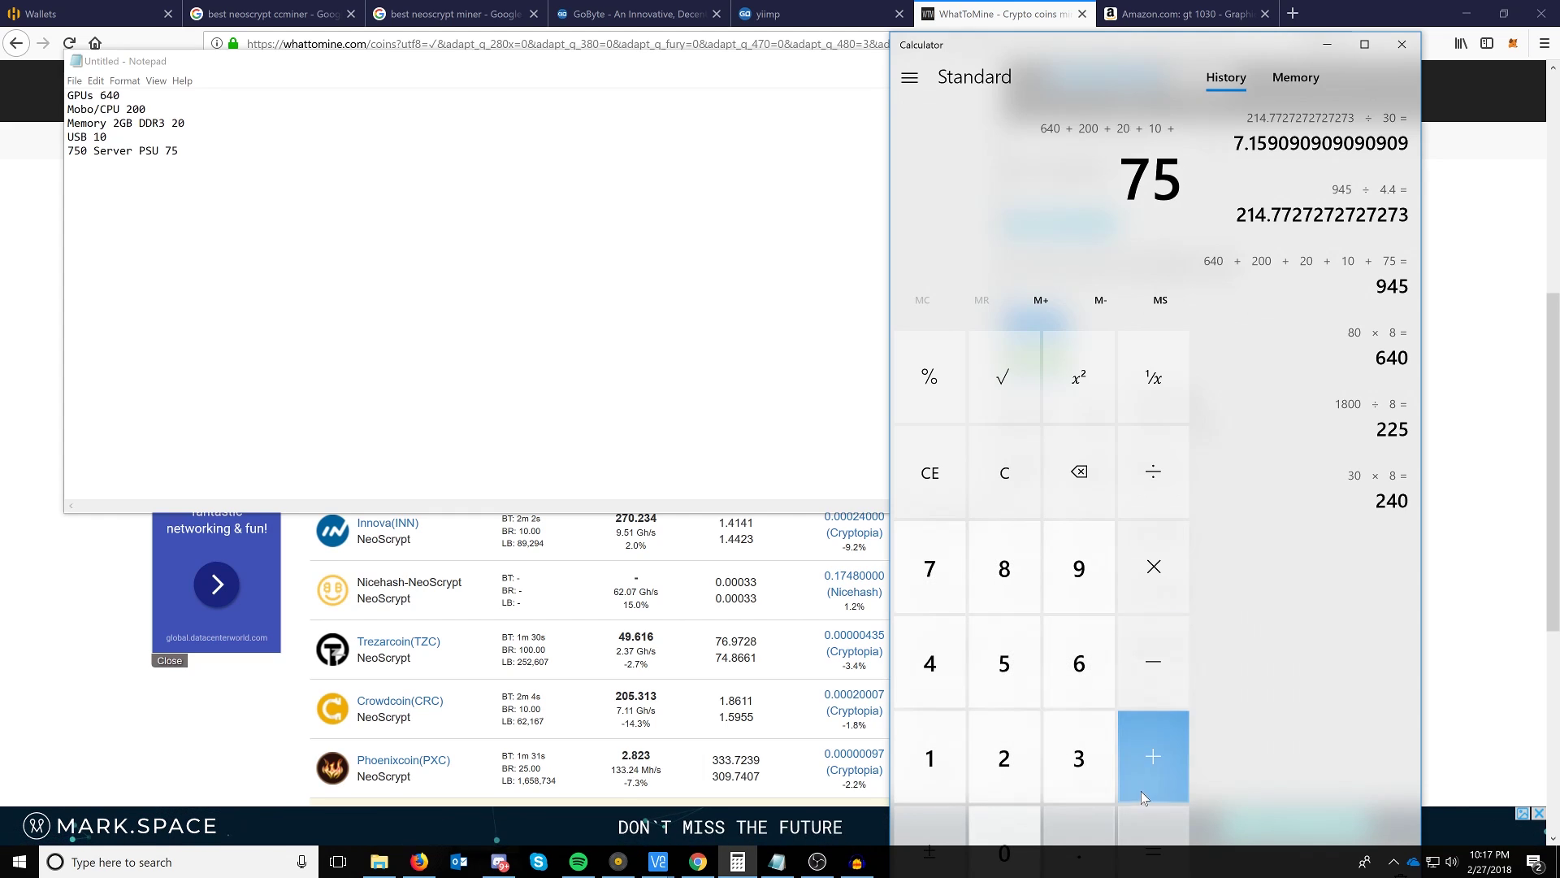
left_click(1167, 753)
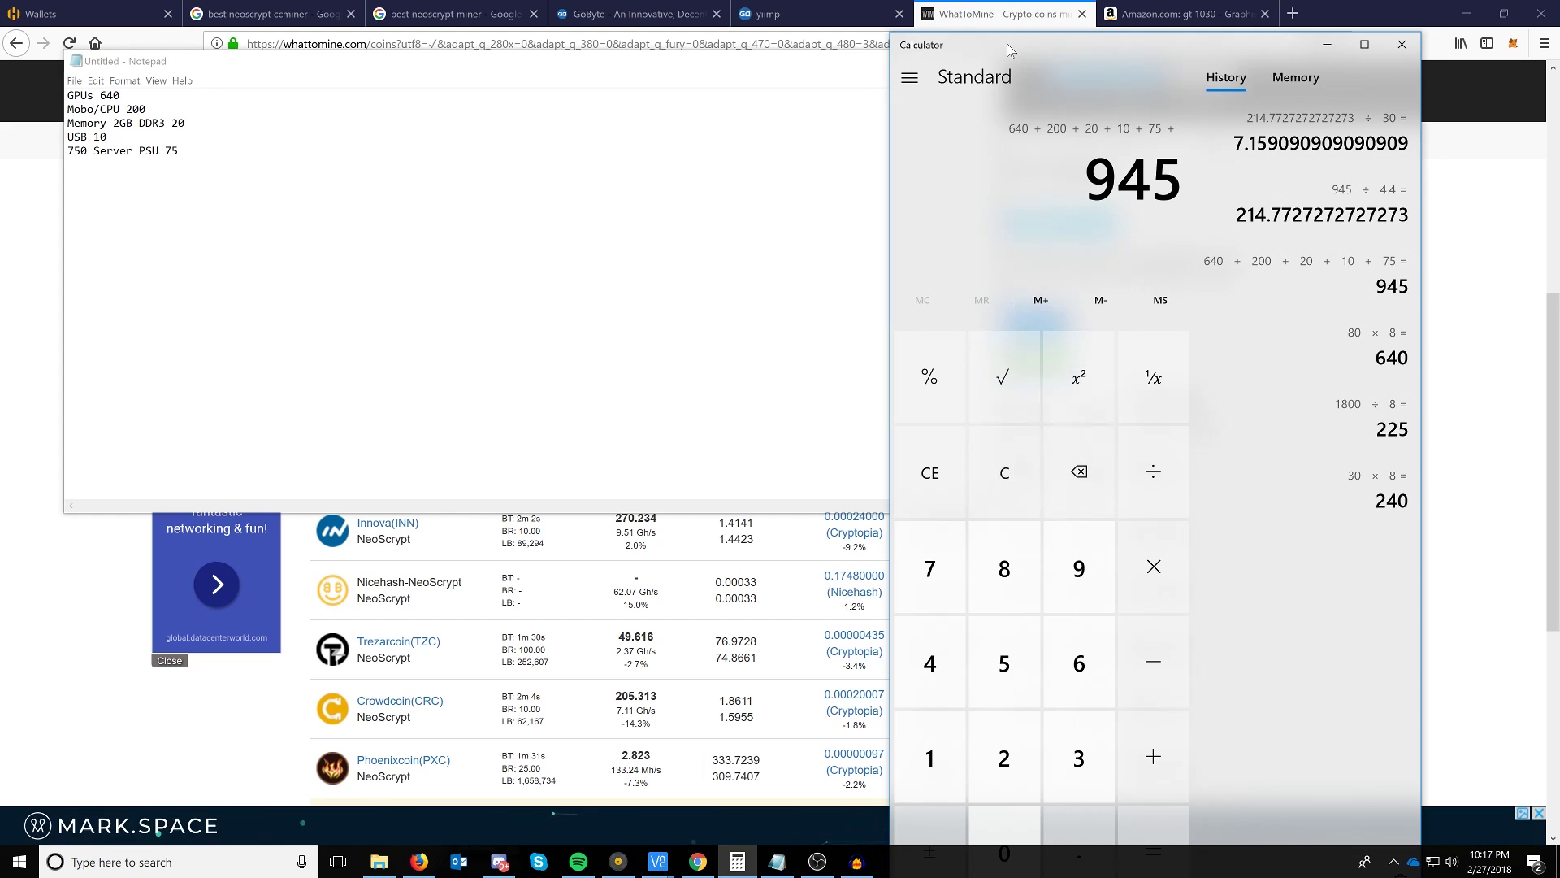
left_click(853, 61)
Divide the 945 total by GoByte's 4.65 daily profit, giving about 203.23 days
left_click(919, 61)
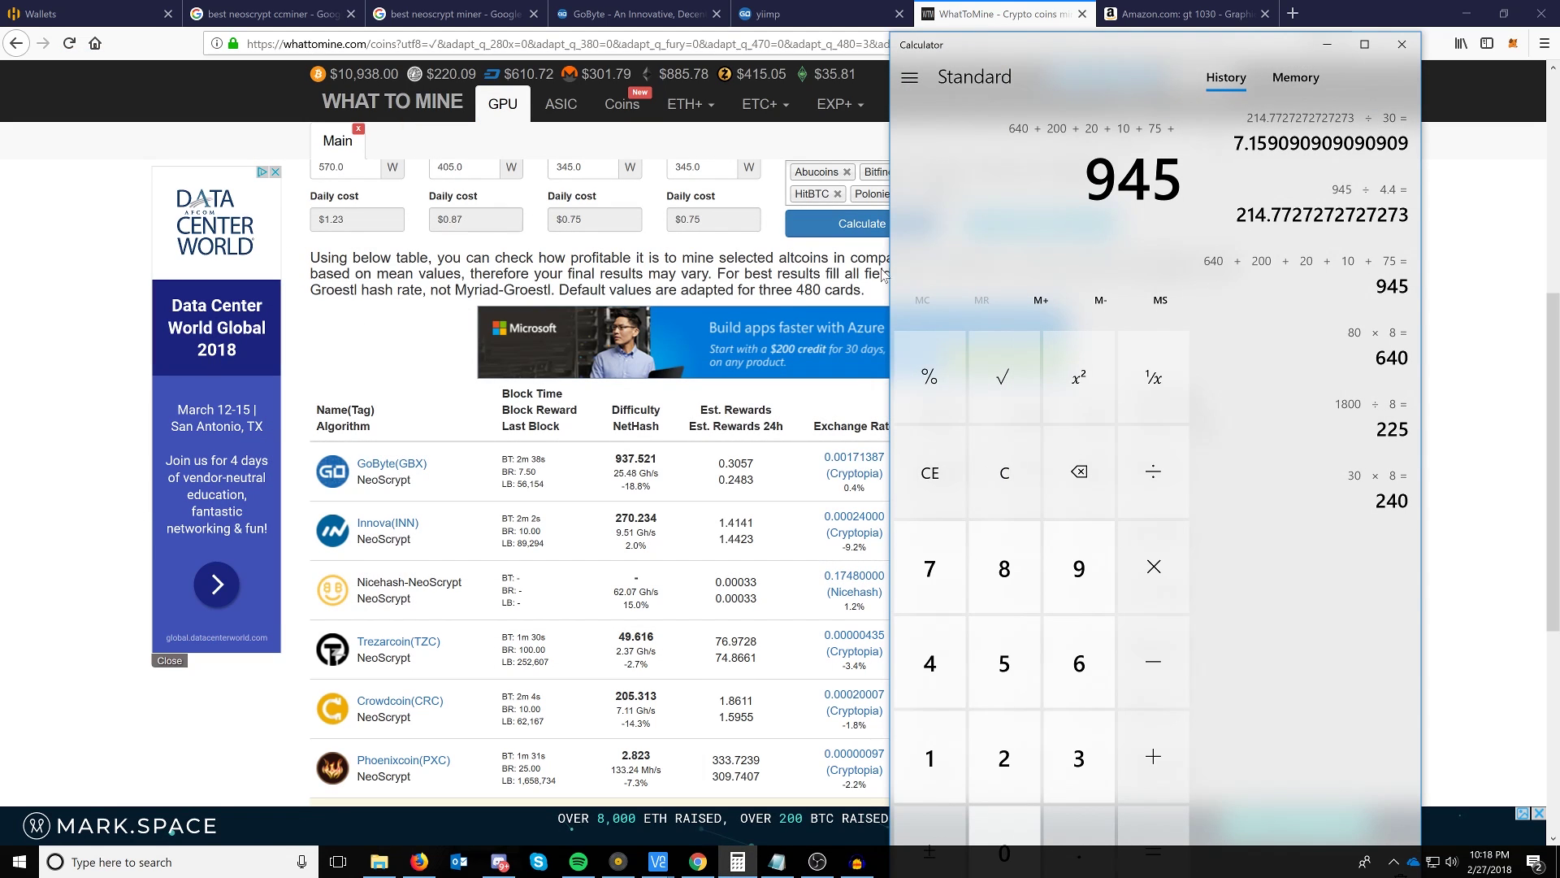
left_click_drag(1078, 54, 350, 98)
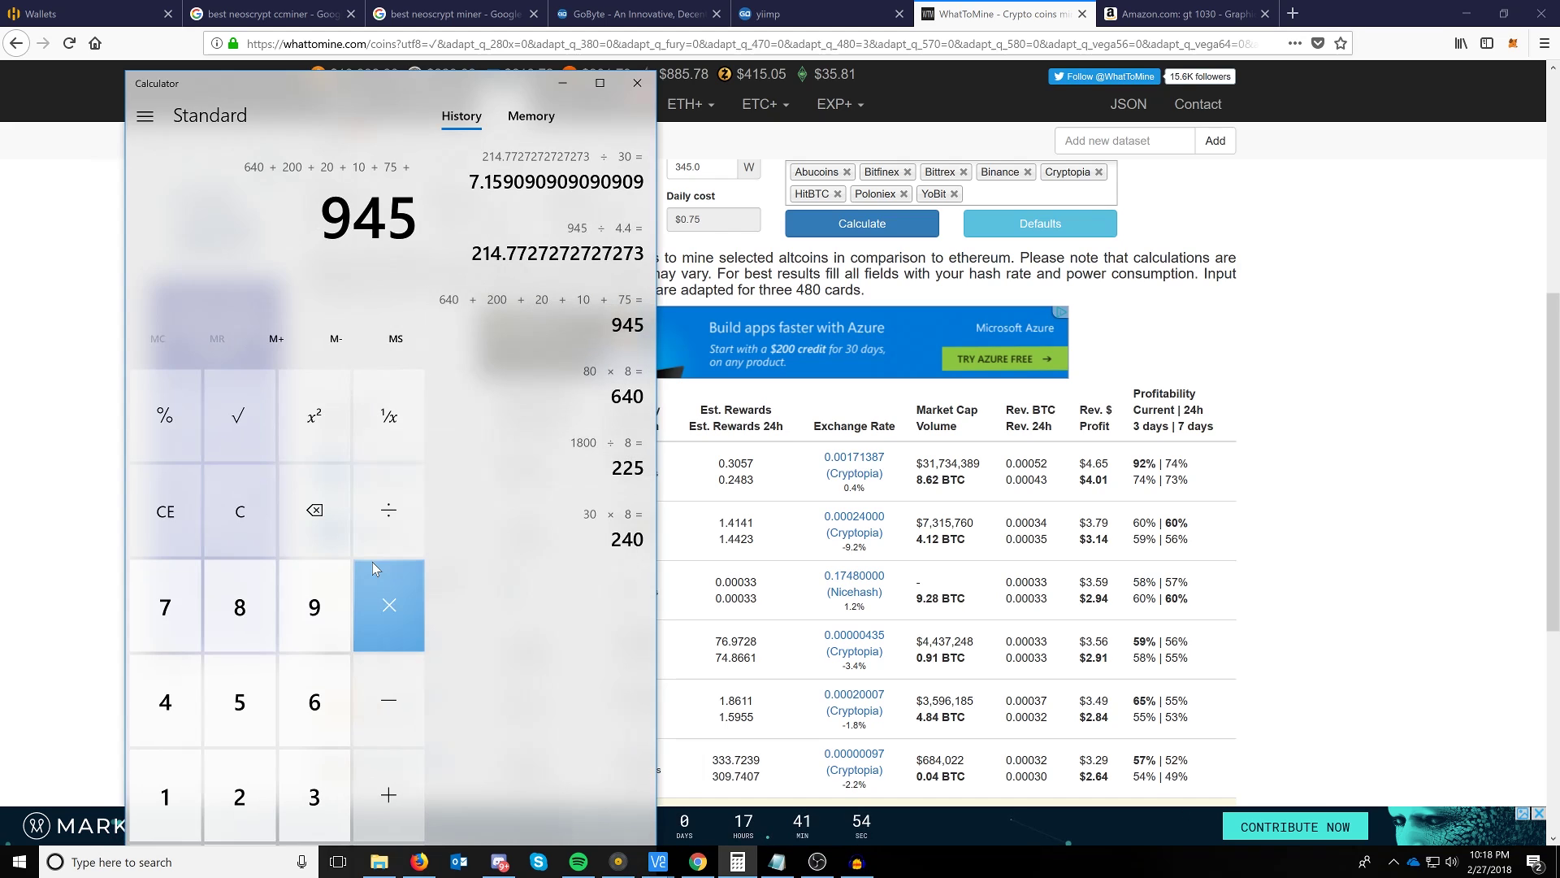
left_click(379, 510)
left_click_drag(327, 82, 219, 203)
left_click_drag(435, 213, 305, 105)
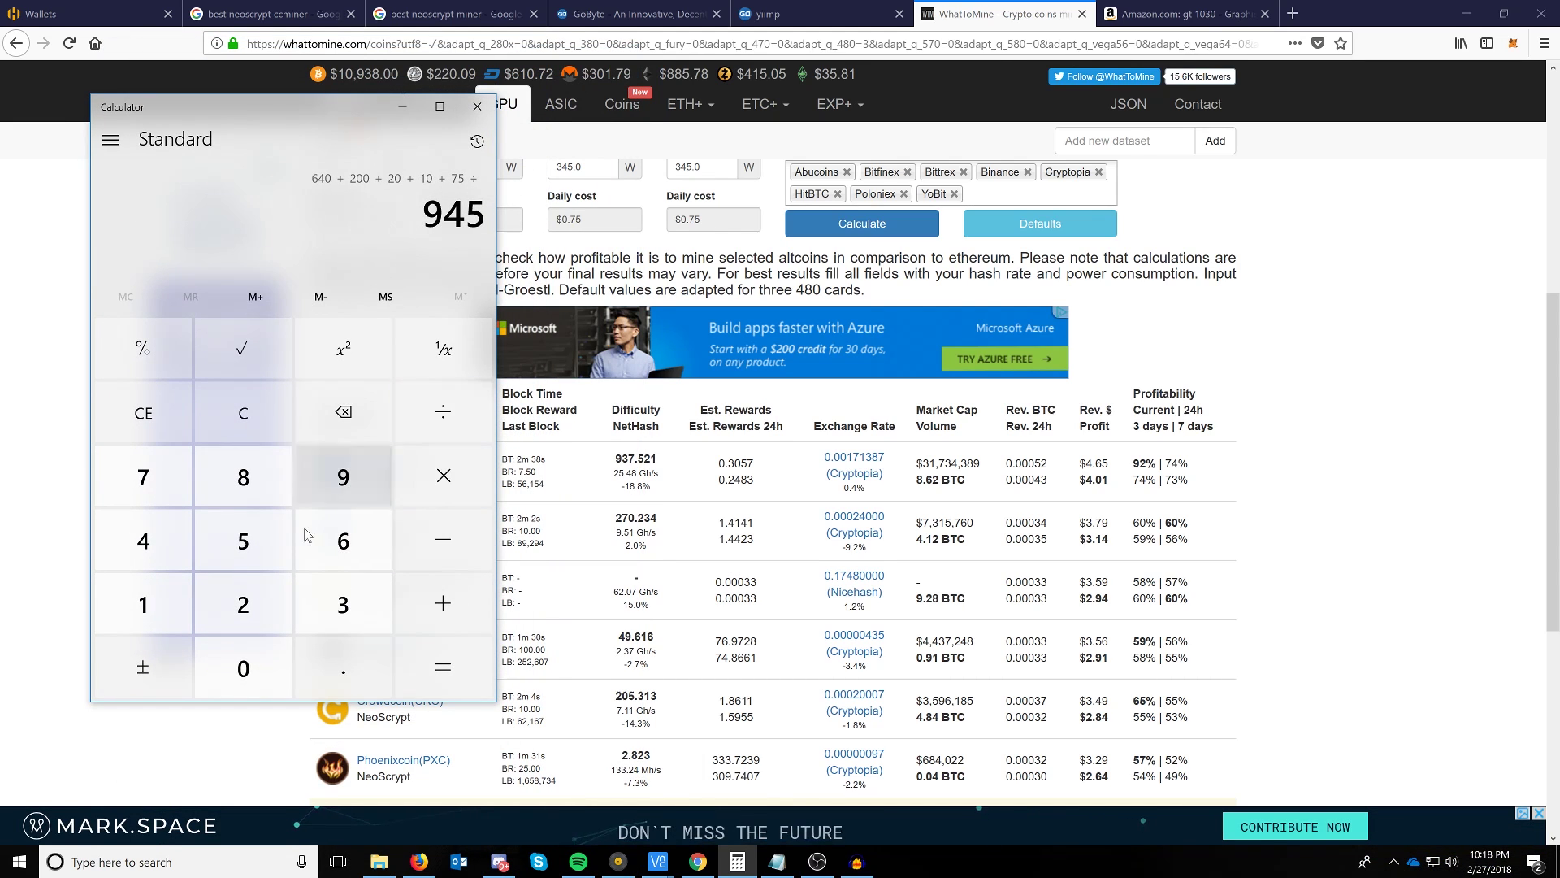
left_click(143, 541)
left_click(343, 666)
left_click(343, 540)
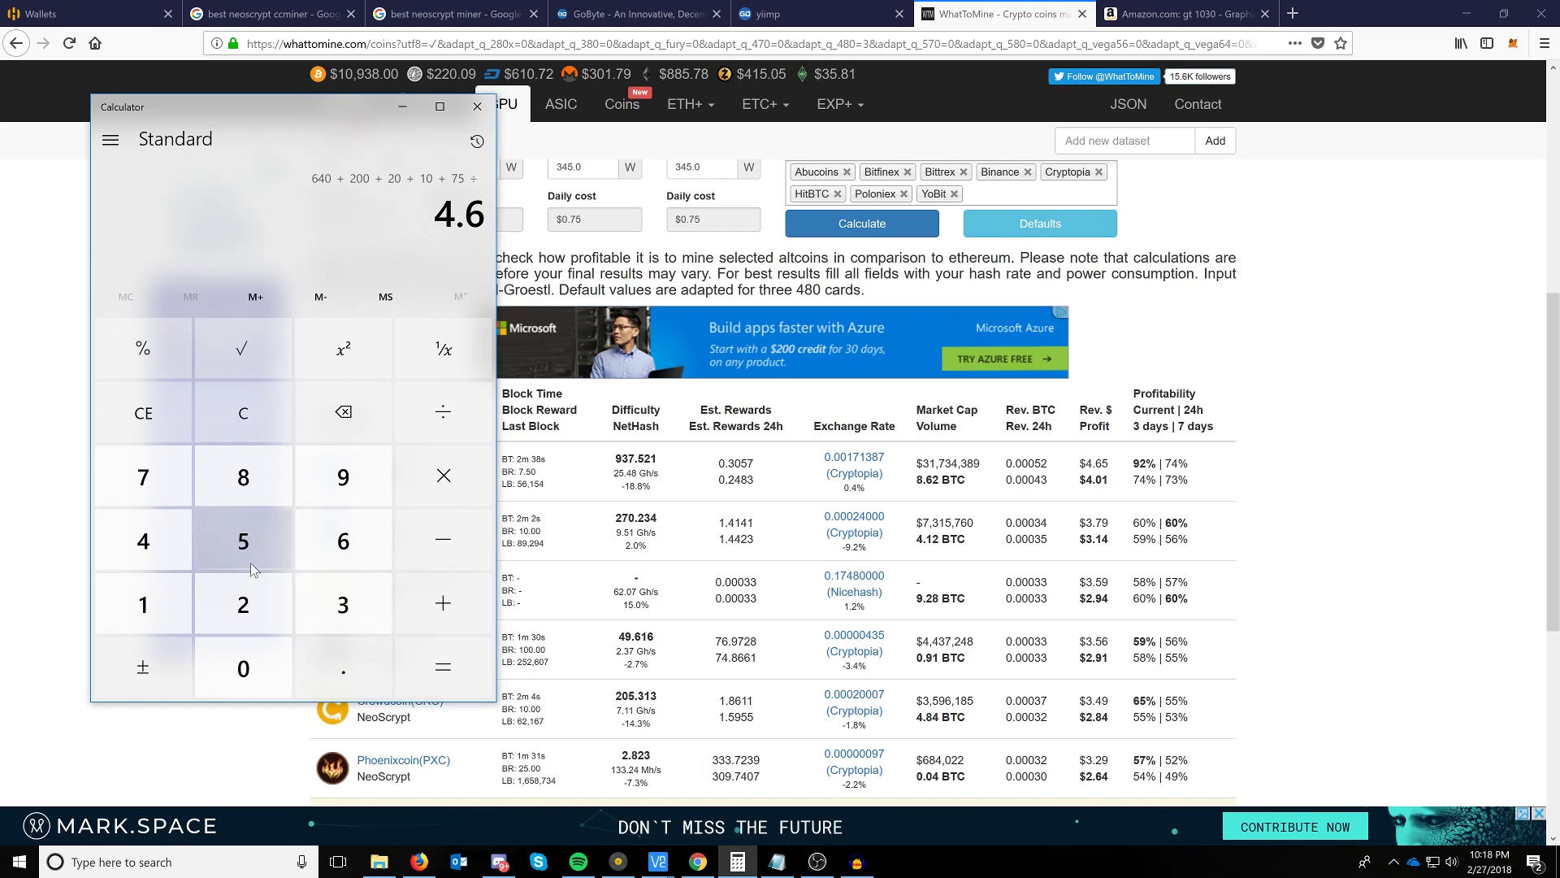
left_click(251, 568)
left_click(456, 679)
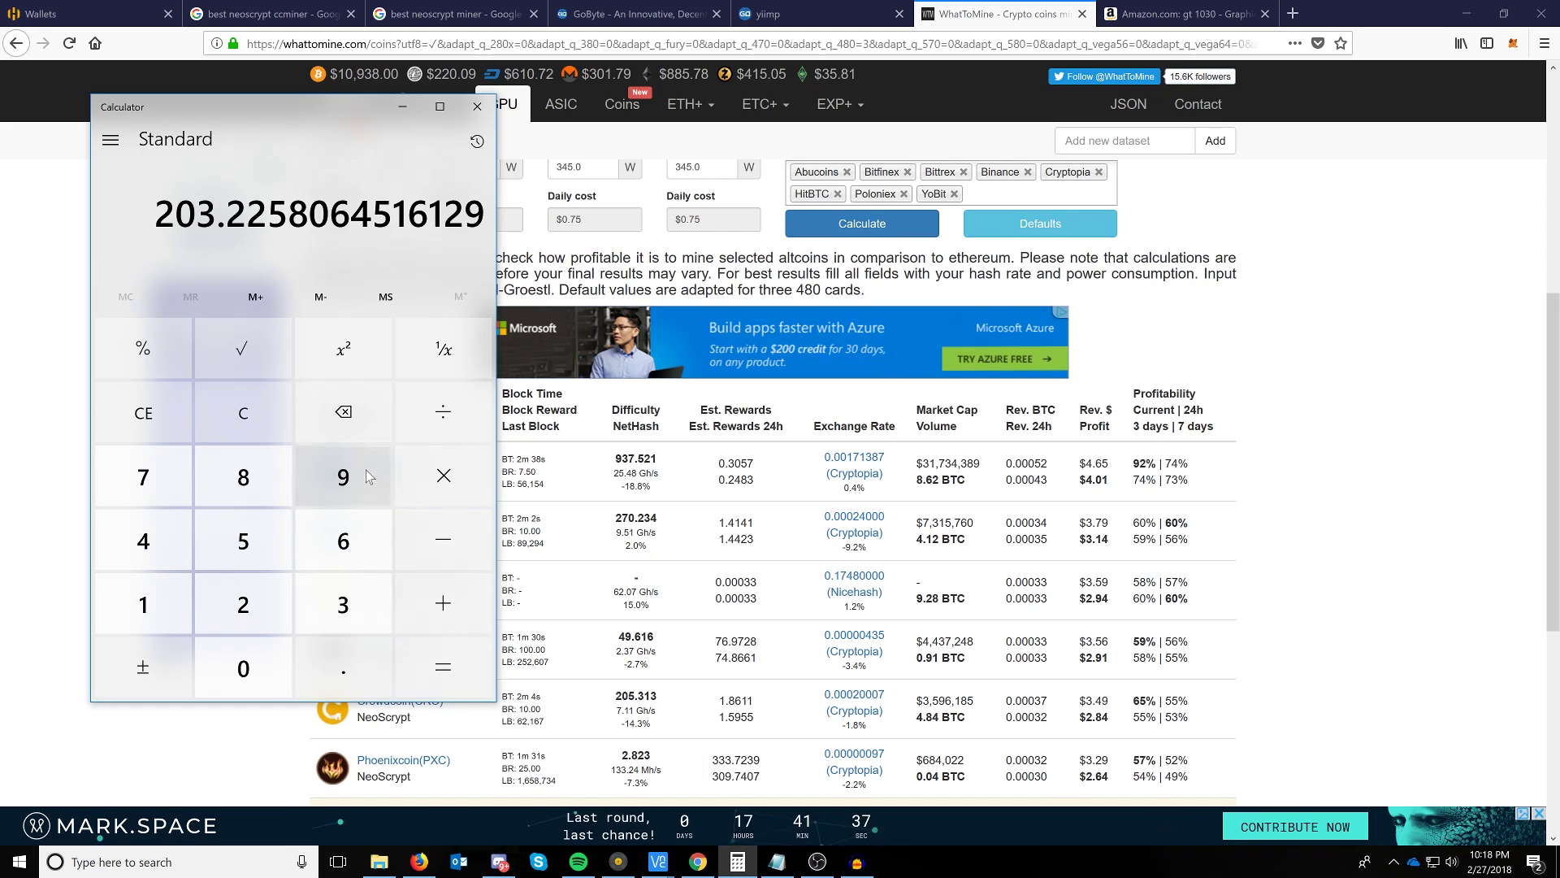
Divide the days by 30 for a payback of about 6.77 months
left_click(442, 416)
left_click(349, 592)
left_click(243, 668)
left_click(443, 667)
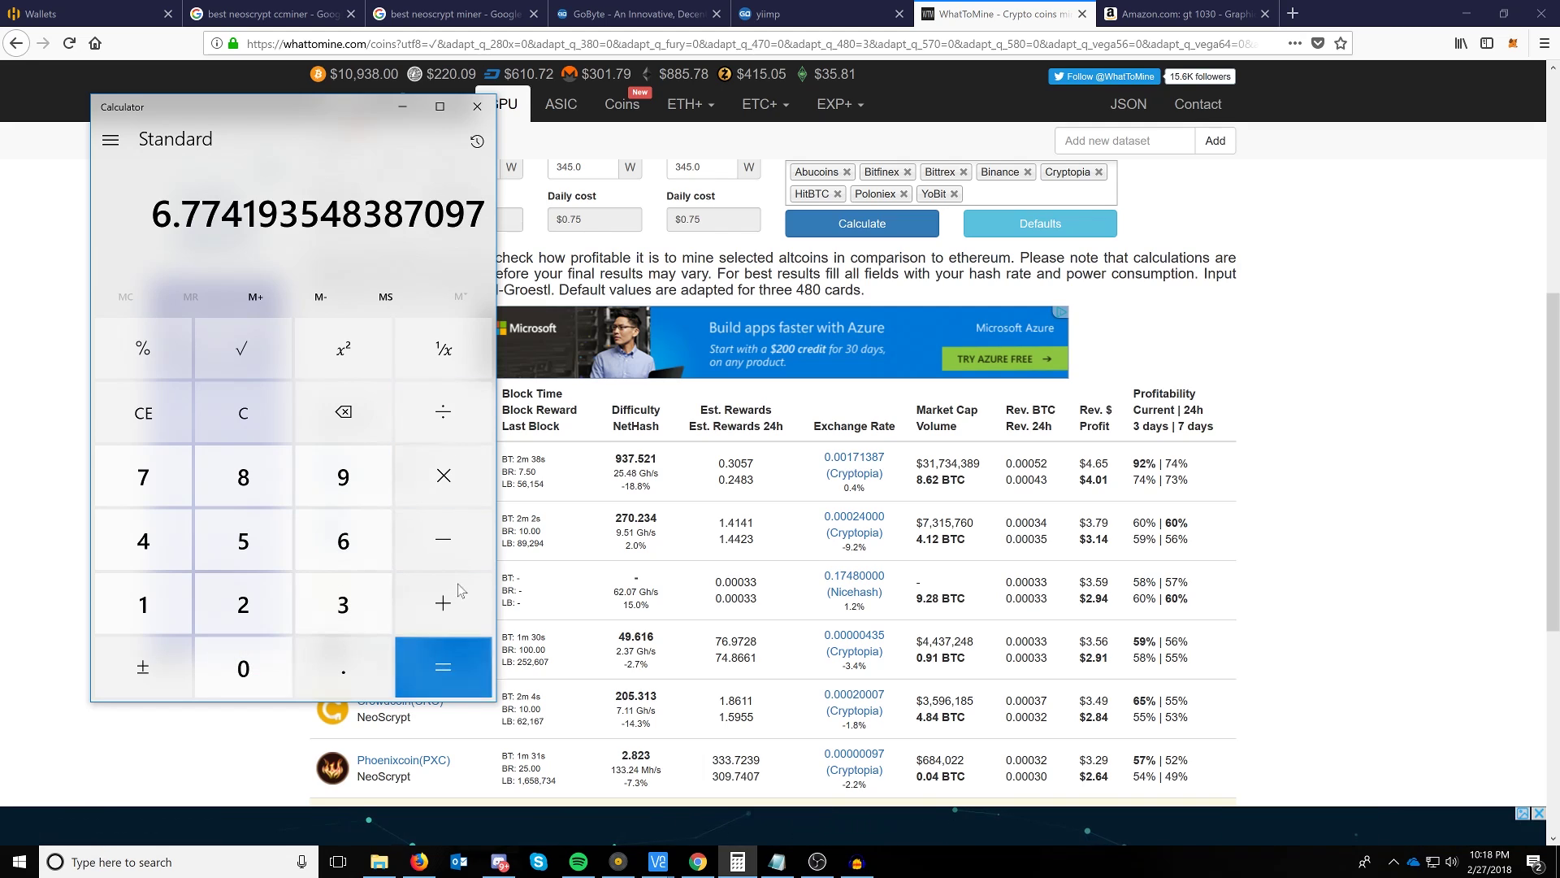